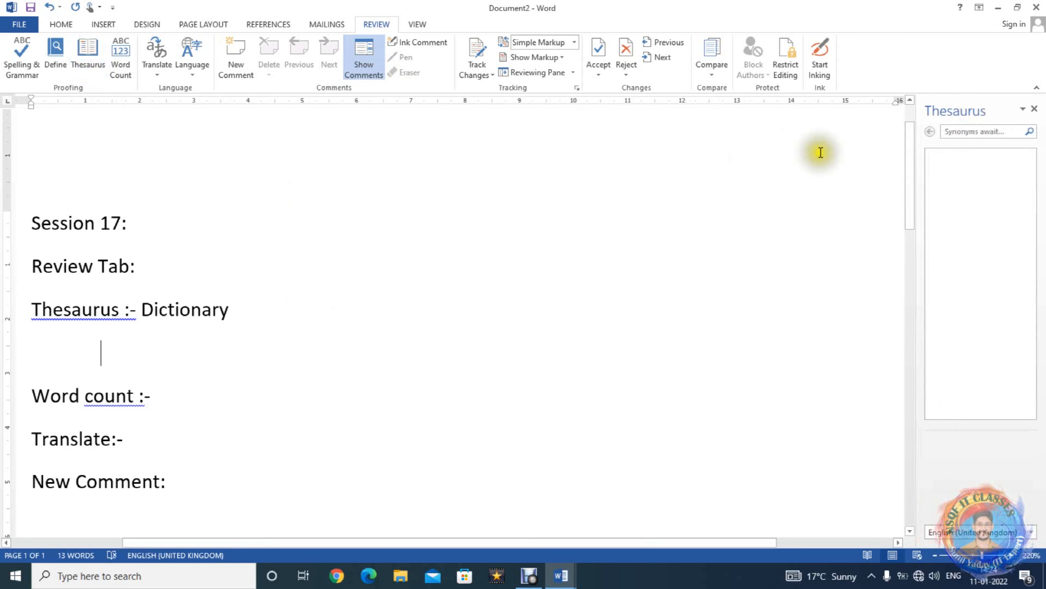
- Look up synonyms for "Dictionary" in the Thesaurus
{"action": "left_click", "coordinate": [969, 132]}
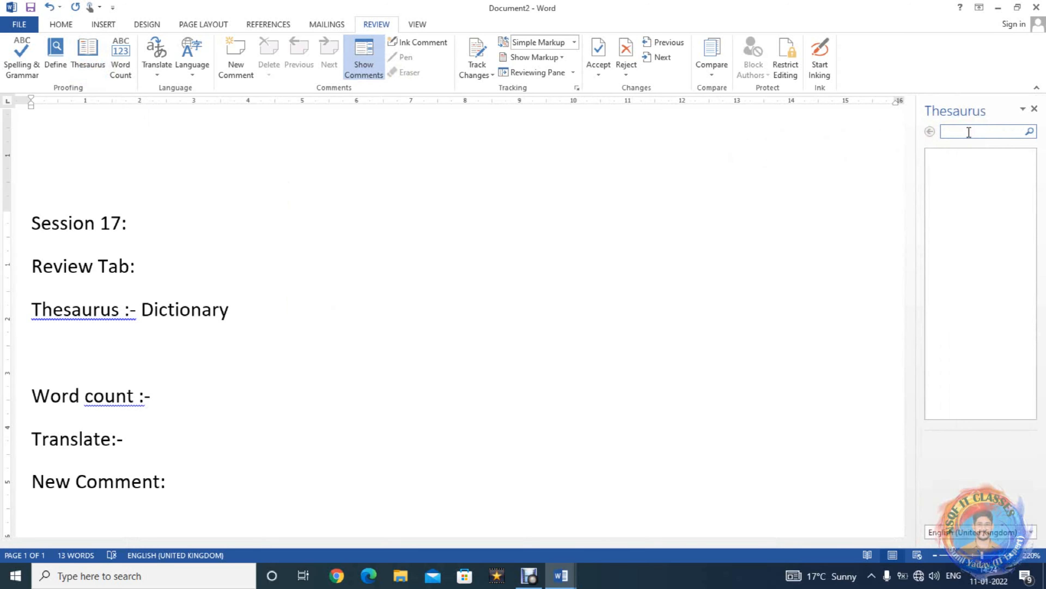
{"action": "type", "text": "Dictionary"}
{"action": "key", "text": "Return"}
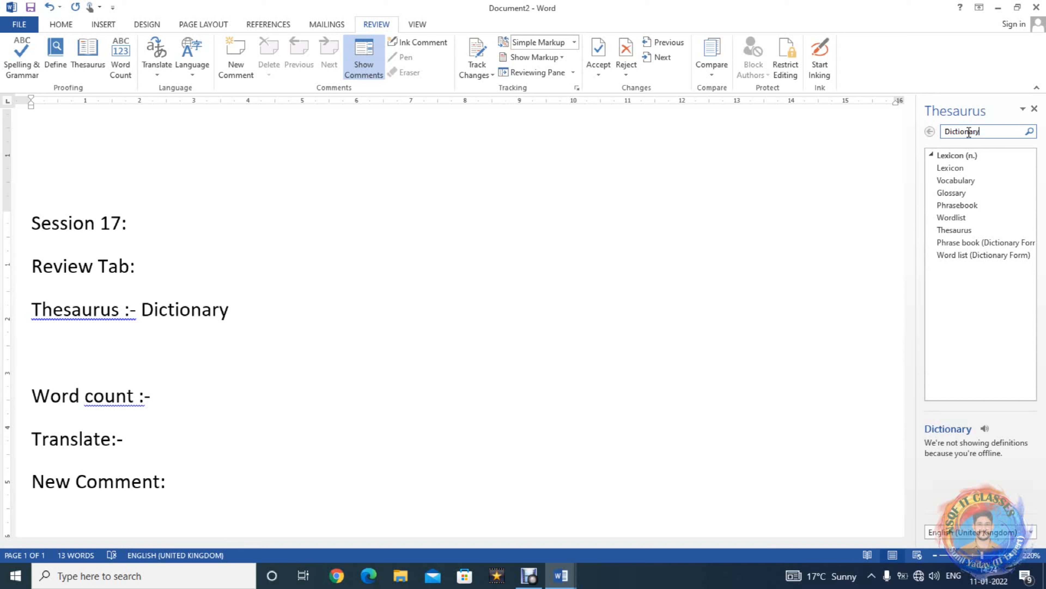
- Clear the thesaurus search term and close the Thesaurus pane
{"action": "key", "text": "BackSpace"}
{"action": "key", "text": "BackSpace"}
{"action": "key", "text": "BackSpace"}
{"action": "key", "text": "BackSpace"}
{"action": "key", "text": "BackSpace"}
{"action": "key", "text": "BackSpace"}
{"action": "key", "text": "BackSpace"}
{"action": "key", "text": "BackSpace"}
{"action": "key", "text": "BackSpace"}
{"action": "key", "text": "BackSpace"}
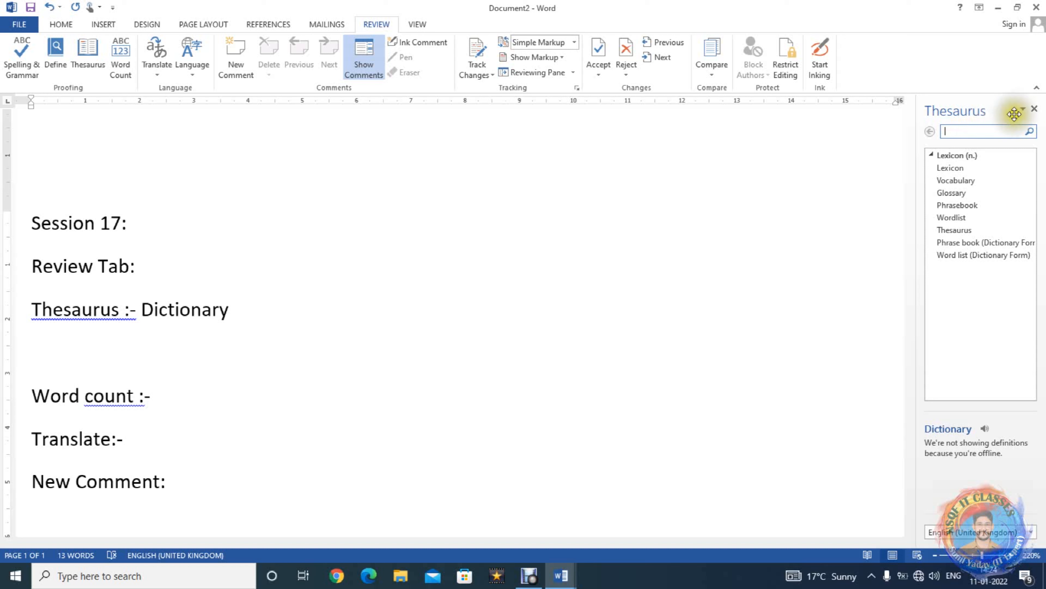
{"action": "left_click", "coordinate": [1035, 109]}
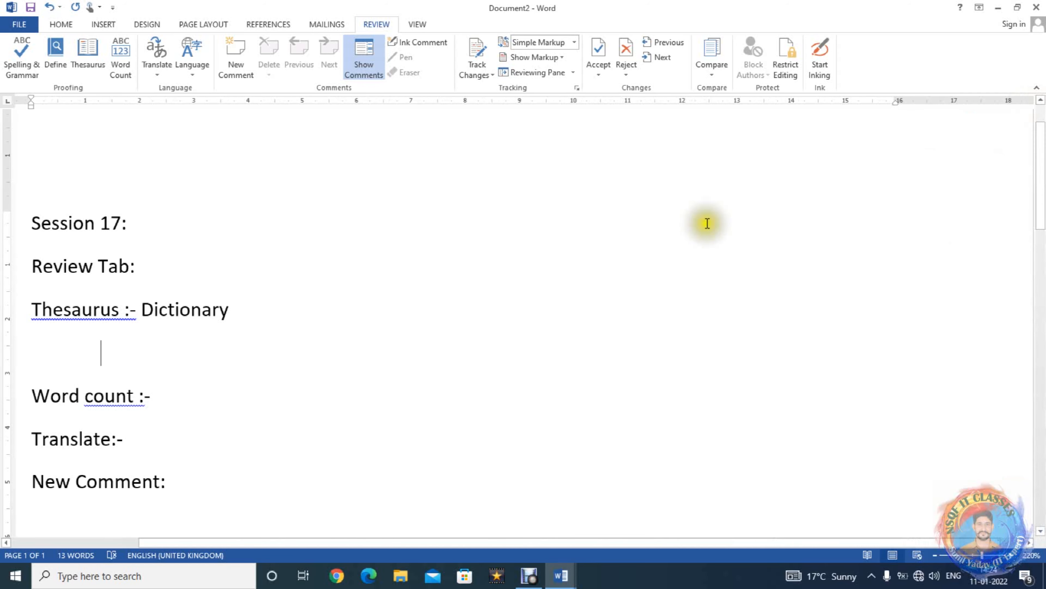
- After "Word count :-", write "in a document how many word, character, character with or without space and etc." and add a blank line below
{"action": "left_click", "coordinate": [306, 397]}
{"action": "type", "text": "in a douc"}
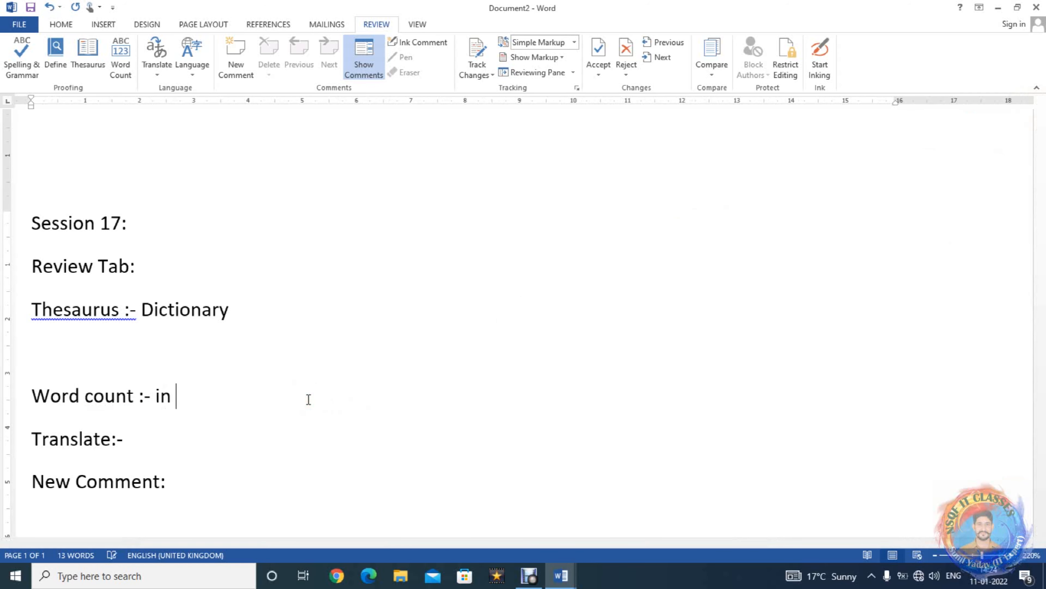
{"action": "key", "text": "BackSpace"}
{"action": "key", "text": "BackSpace"}
{"action": "type", "text": "cument how "}
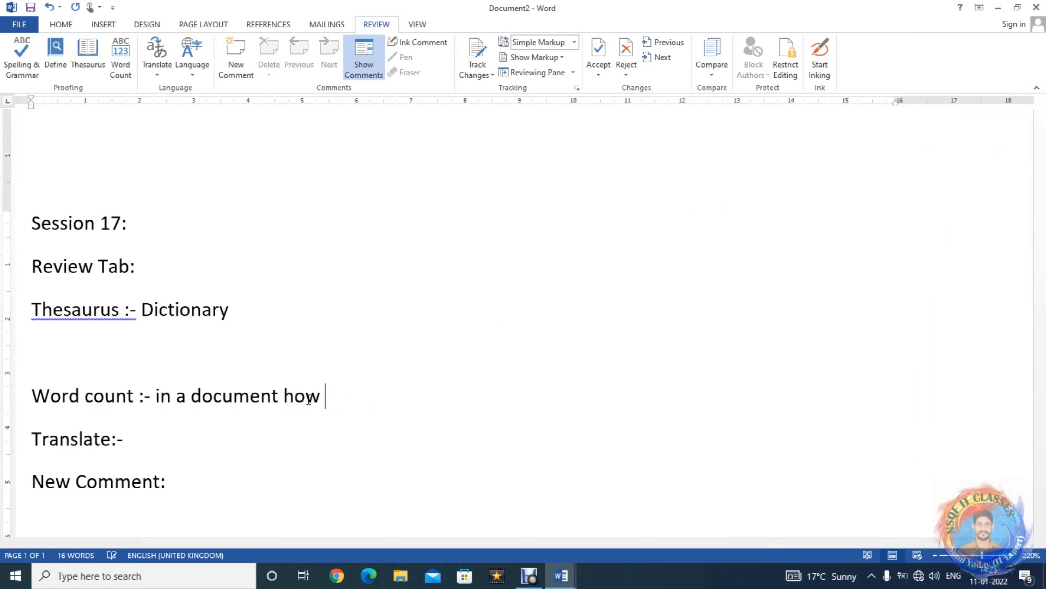
{"action": "type", "text": "many word"}
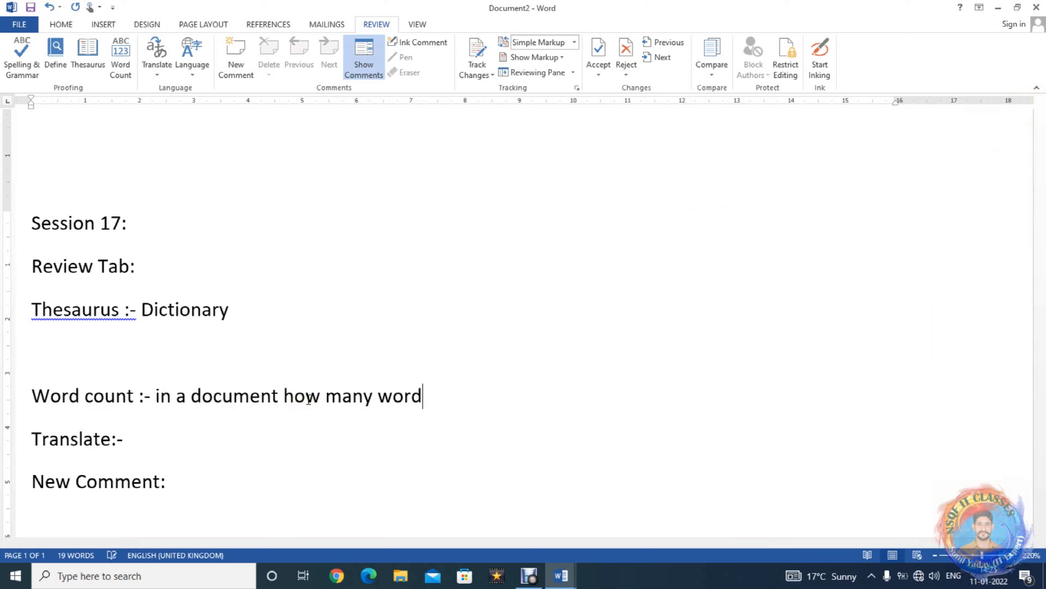
{"action": "type", "text": ", character,"}
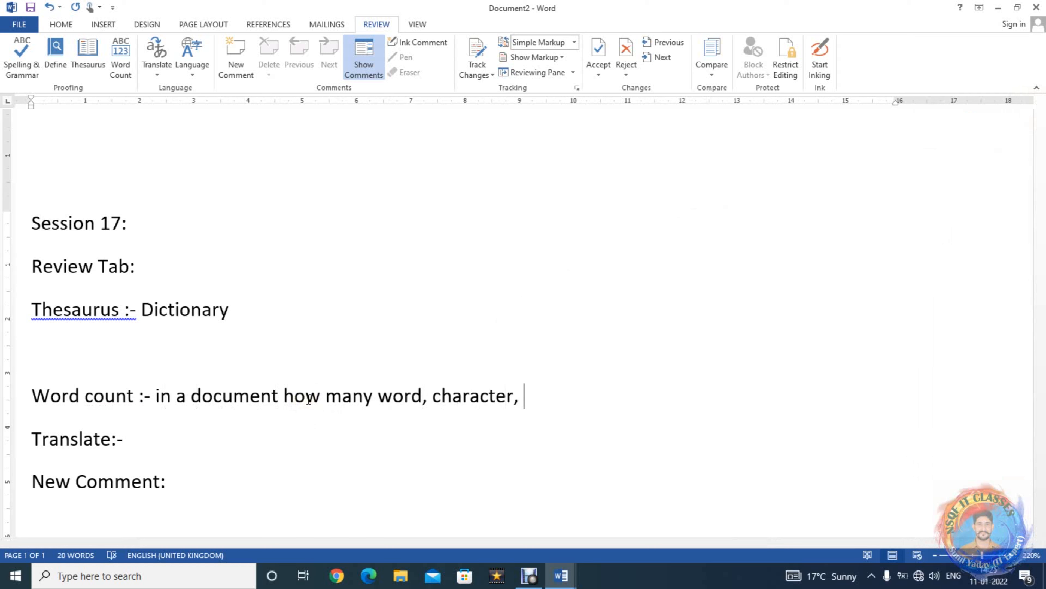
{"action": "type", "text": " character with "}
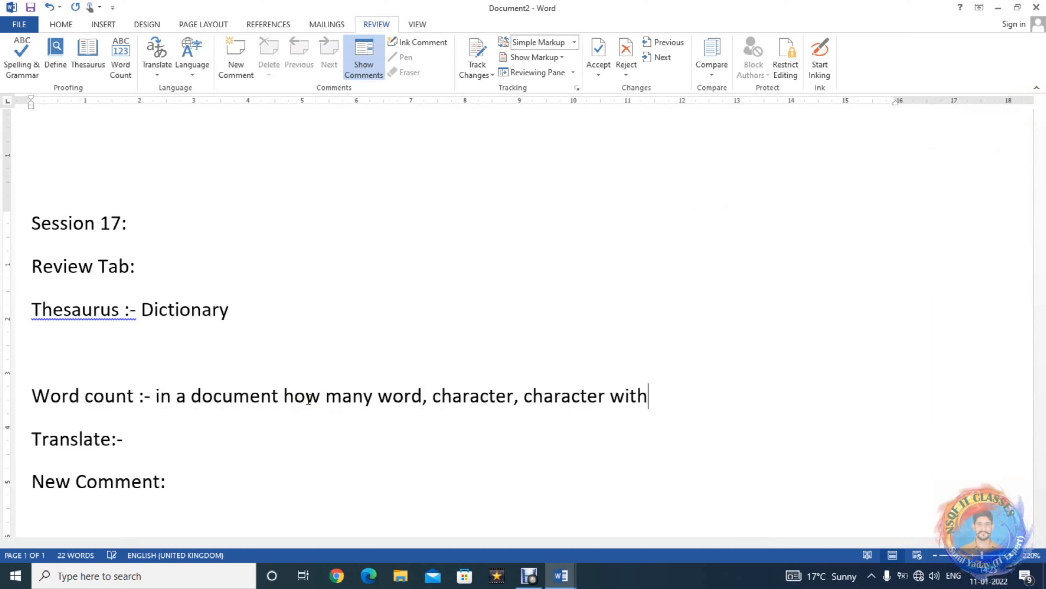
{"action": "type", "text": "or with"}
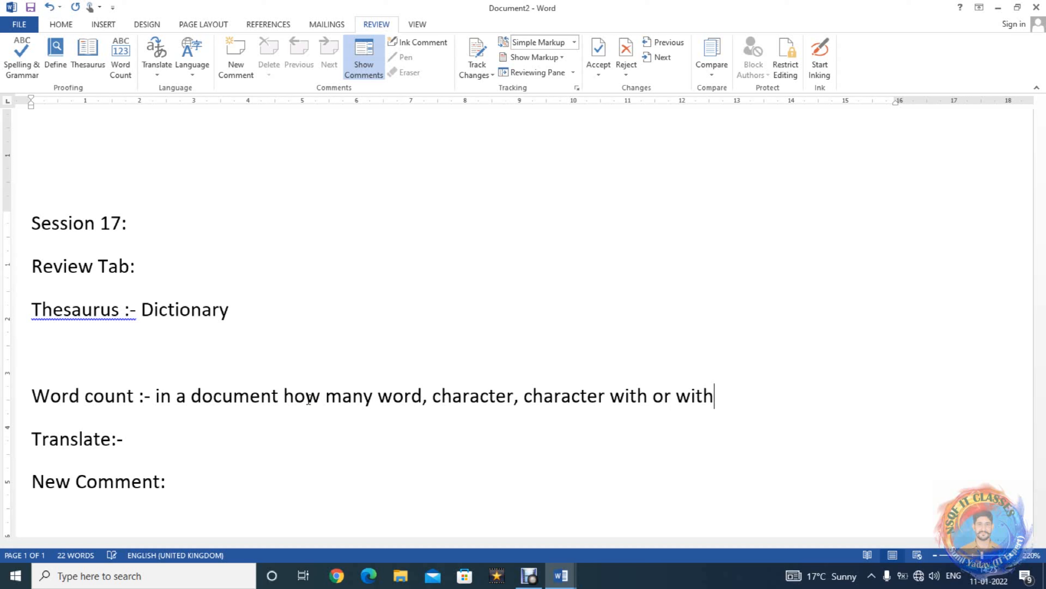
{"action": "type", "text": "out space."}
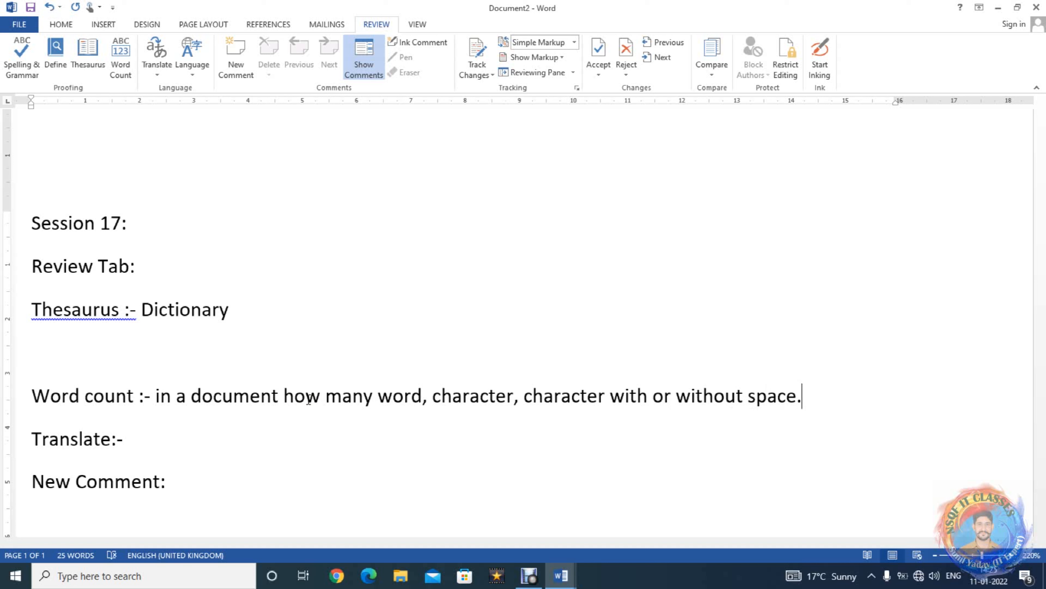
{"action": "key", "text": "BackSpace"}
{"action": "type", "text": "and etc."}
{"action": "key", "text": "Return"}
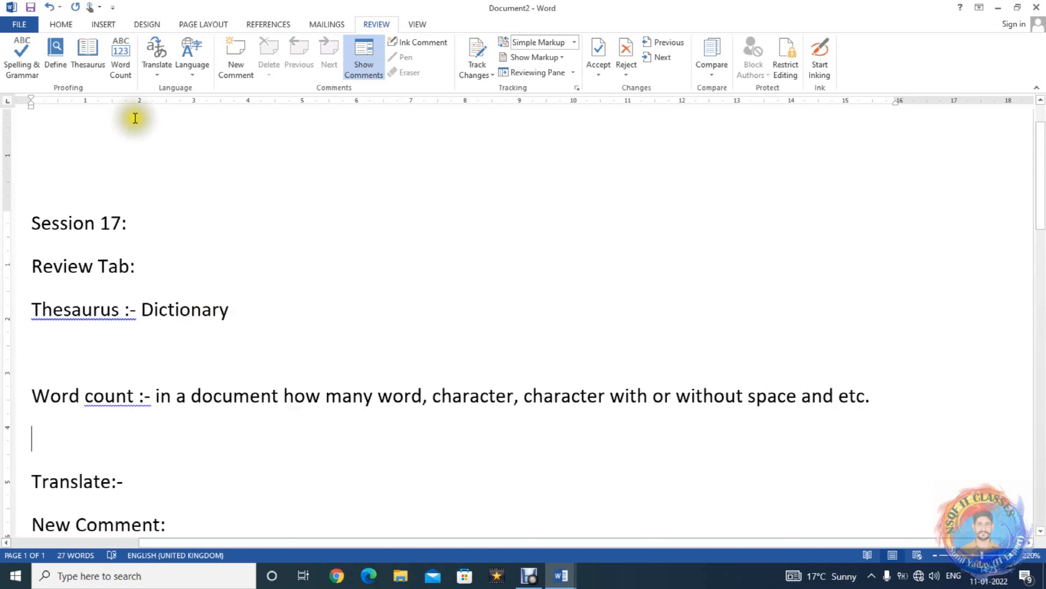
- Check the document's word count statistics and close the dialog
{"action": "left_click", "coordinate": [125, 71]}
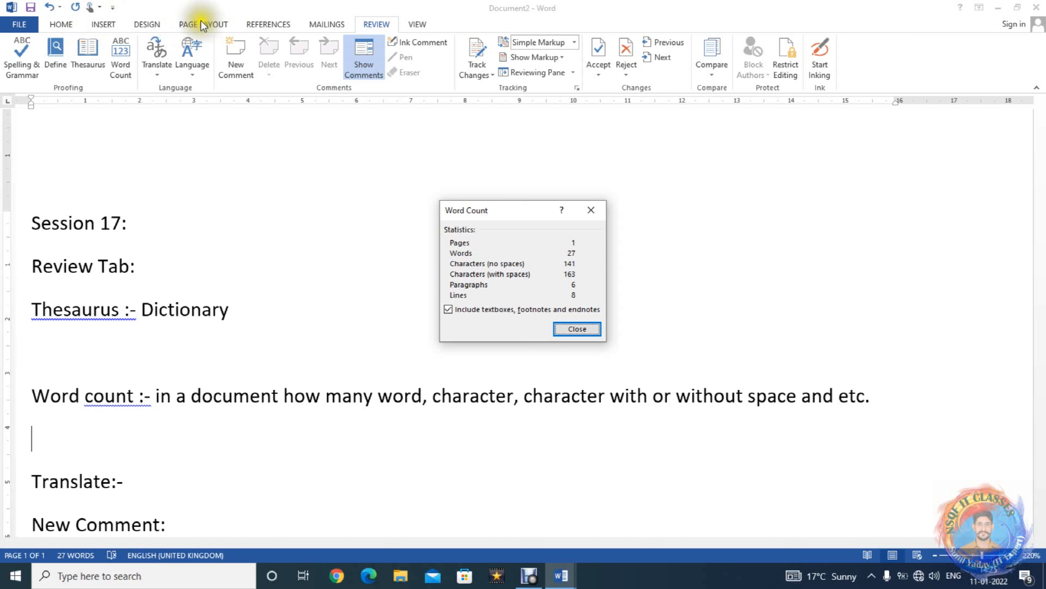
{"action": "left_click", "coordinate": [586, 331]}
- Add an indented line reading "Wednesday" under the "Translate:-" heading, followed by an empty indented line
{"action": "left_click", "coordinate": [249, 497]}
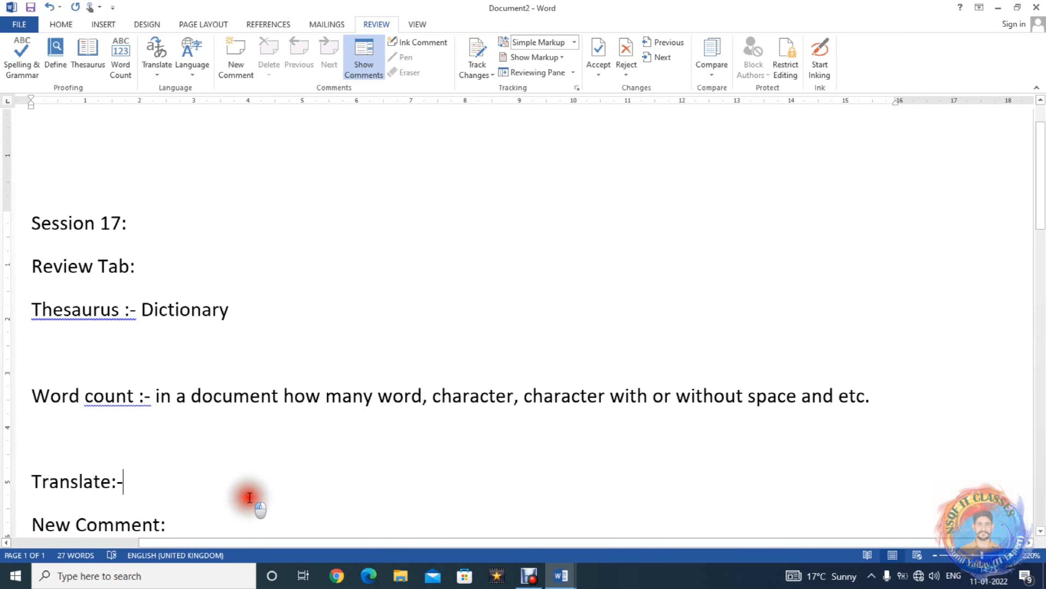
{"action": "key", "text": "Return"}
{"action": "key", "text": "Tab"}
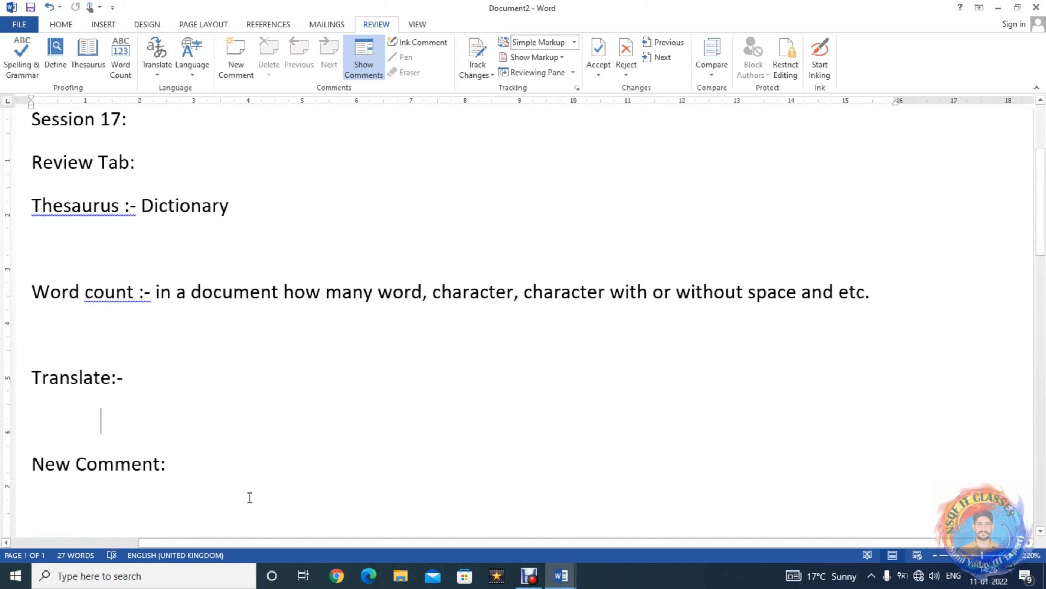
{"action": "type", "text": "wedne"}
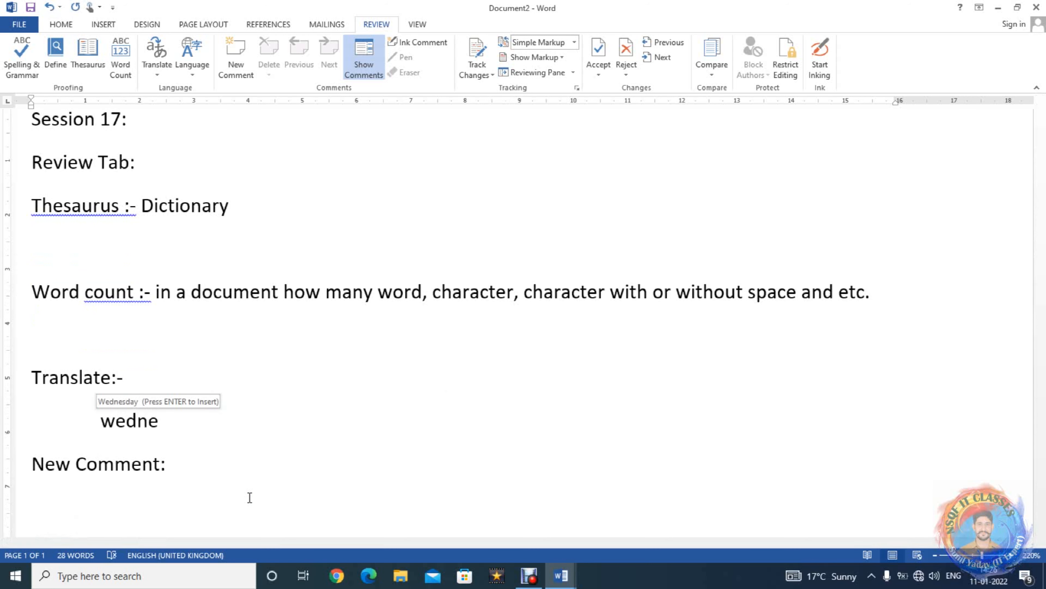
{"action": "type", "text": "sday"}
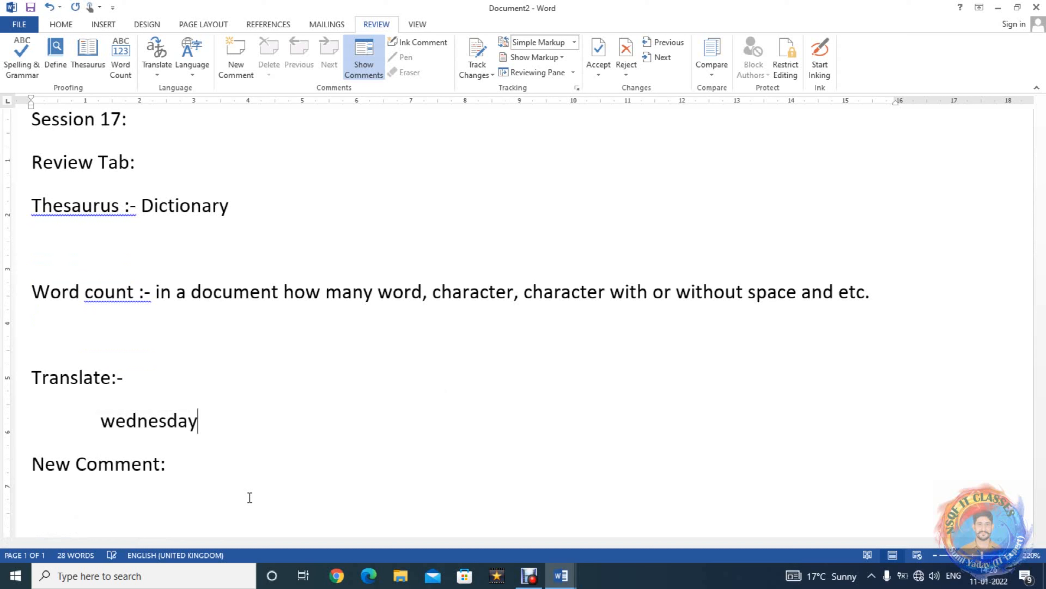
{"action": "key", "text": "Return"}
{"action": "key", "text": "Tab"}
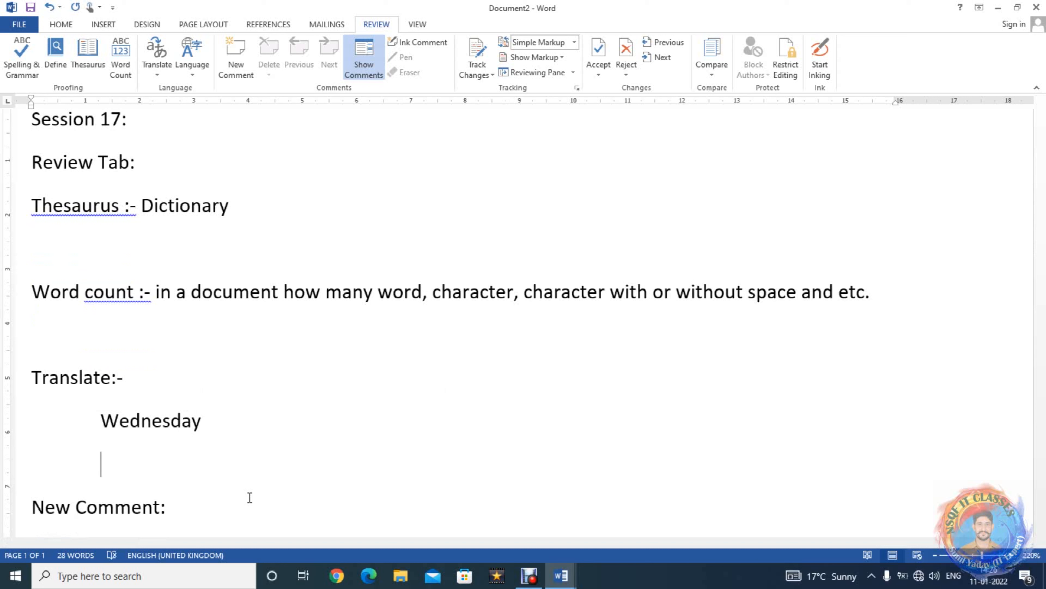
- Look up the translation of the word "Wednesday" using Translate Selected Text
{"action": "triple_click", "coordinate": [128, 424]}
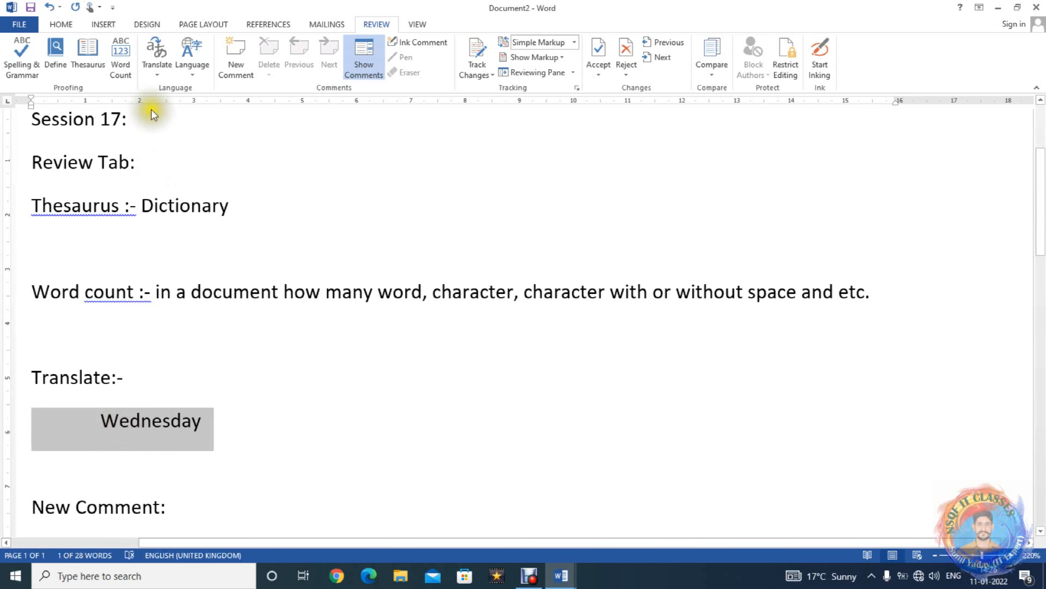
{"action": "left_click", "coordinate": [157, 57]}
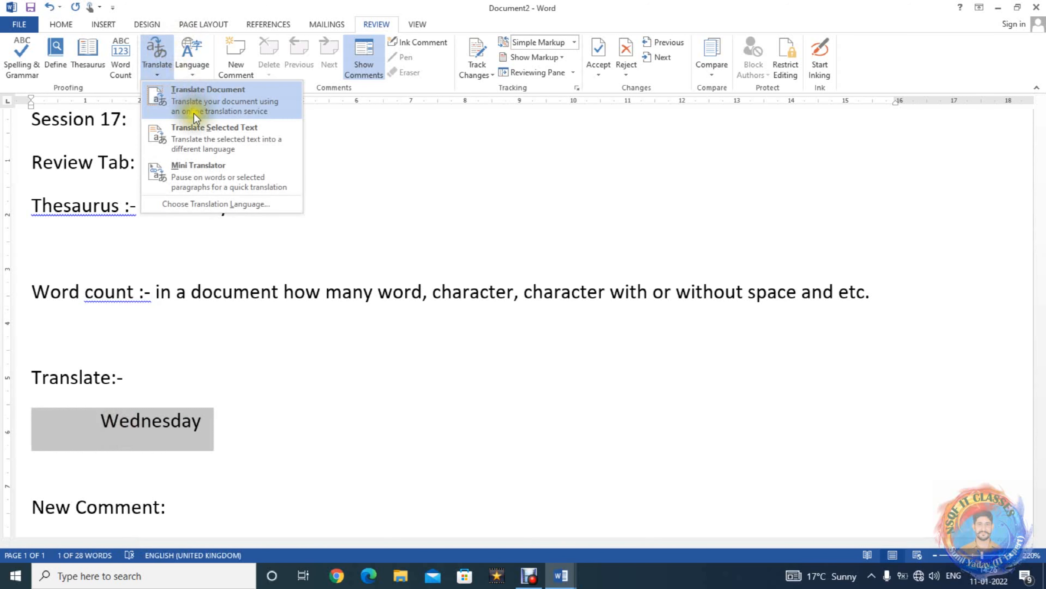
{"action": "left_click", "coordinate": [195, 139]}
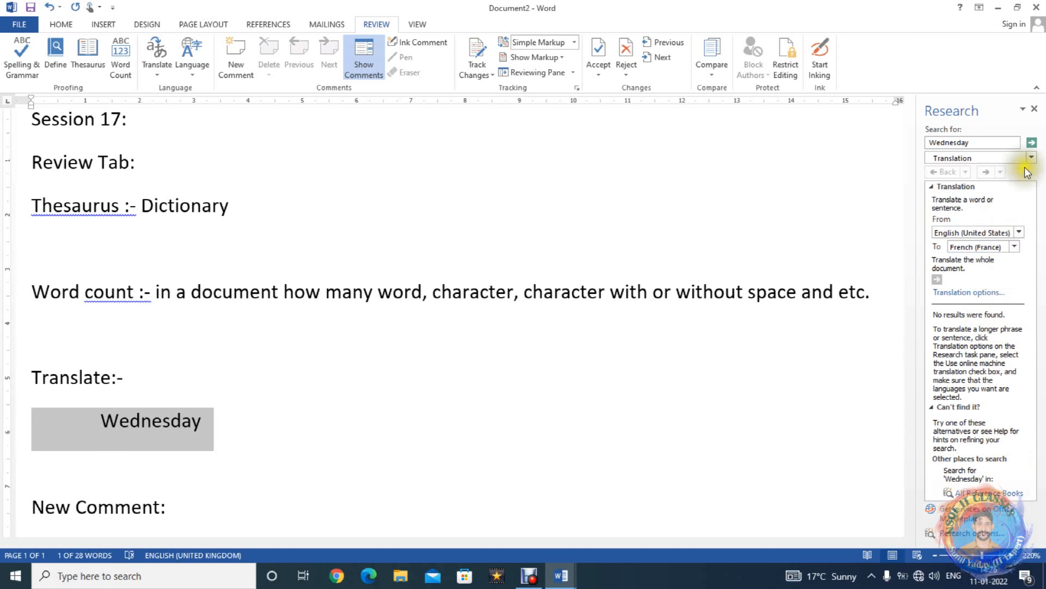
- Search for "Wednesday" in the French (France) thesaurus, and switch back to Translation to examine its French entry
{"action": "left_click", "coordinate": [1031, 158]}
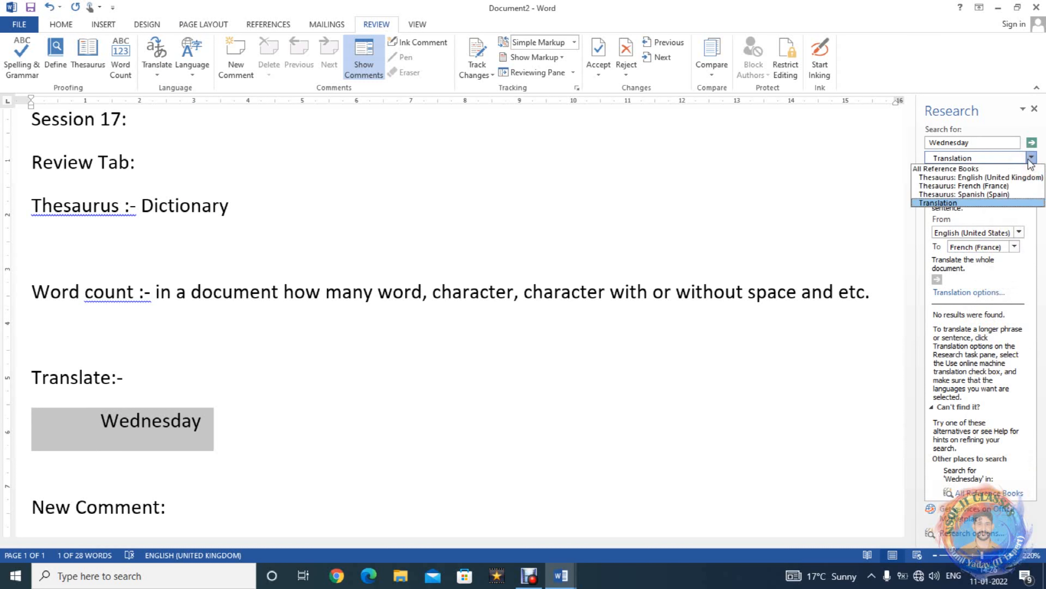
{"action": "left_click", "coordinate": [985, 186]}
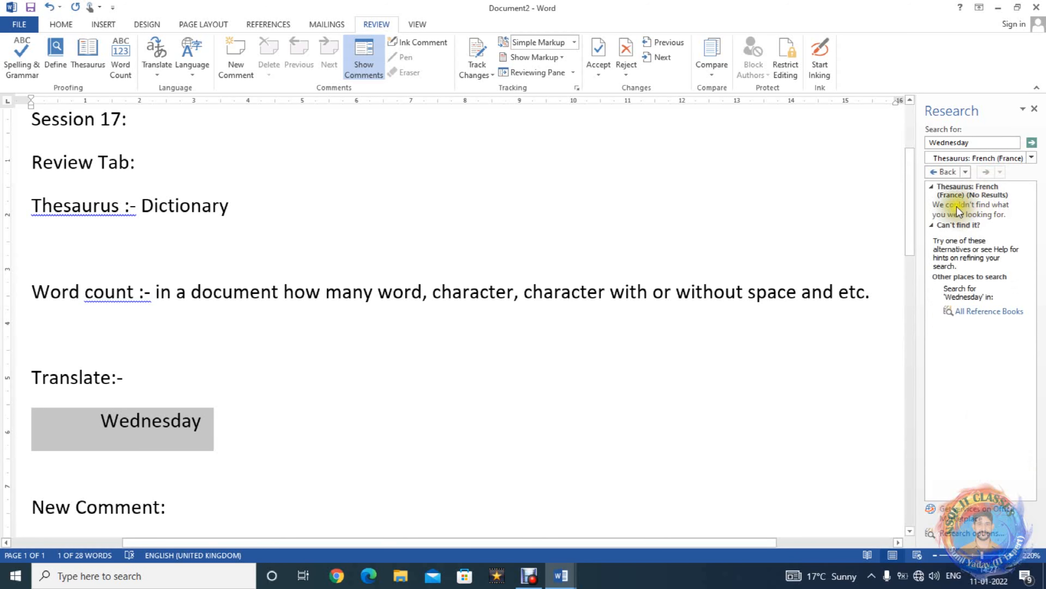
{"action": "left_click", "coordinate": [992, 158]}
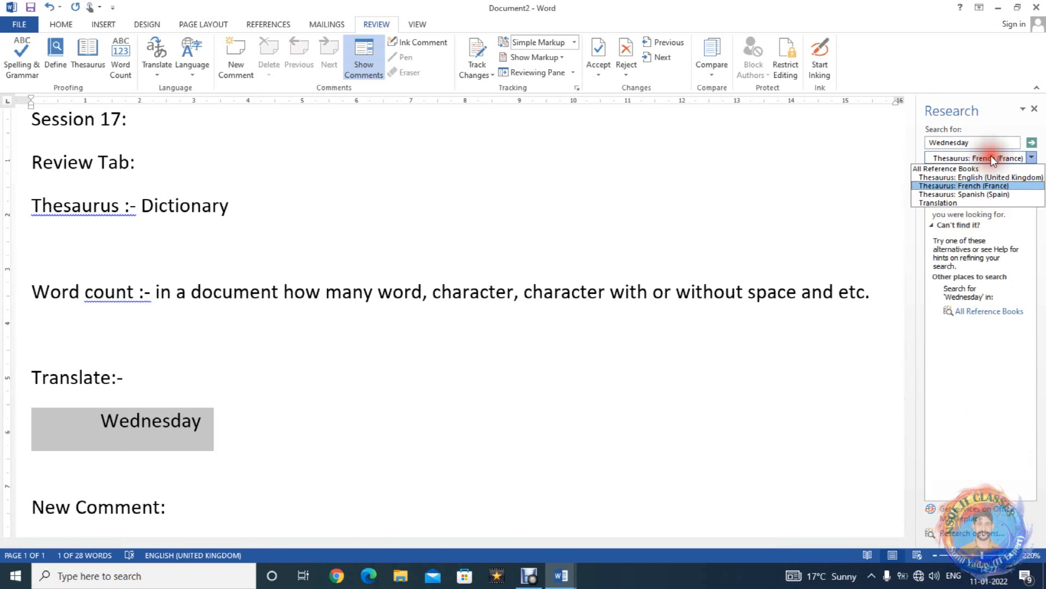
{"action": "left_click", "coordinate": [970, 203]}
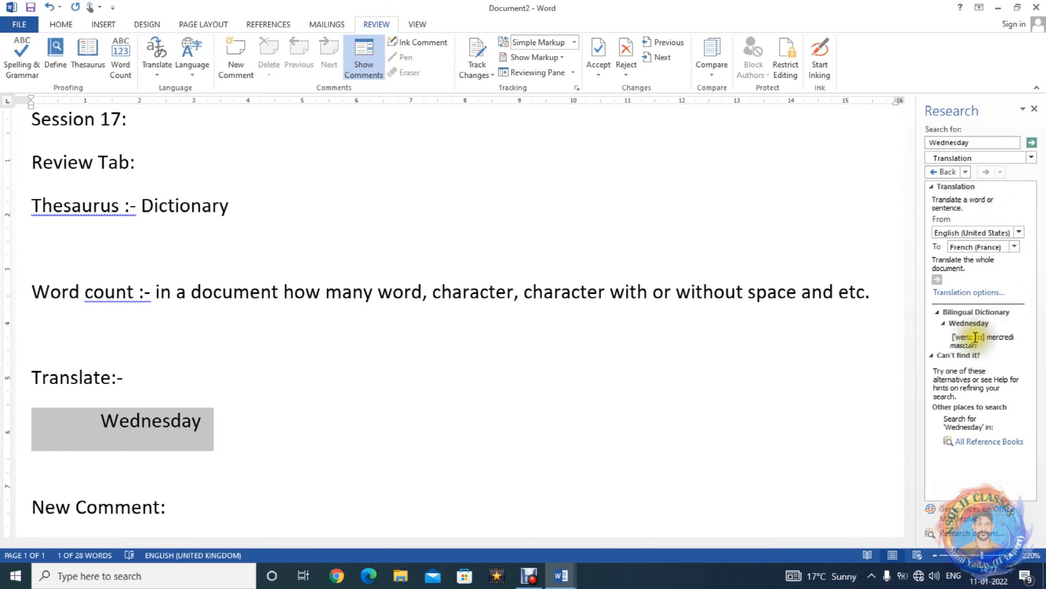
{"action": "left_click", "coordinate": [957, 335]}
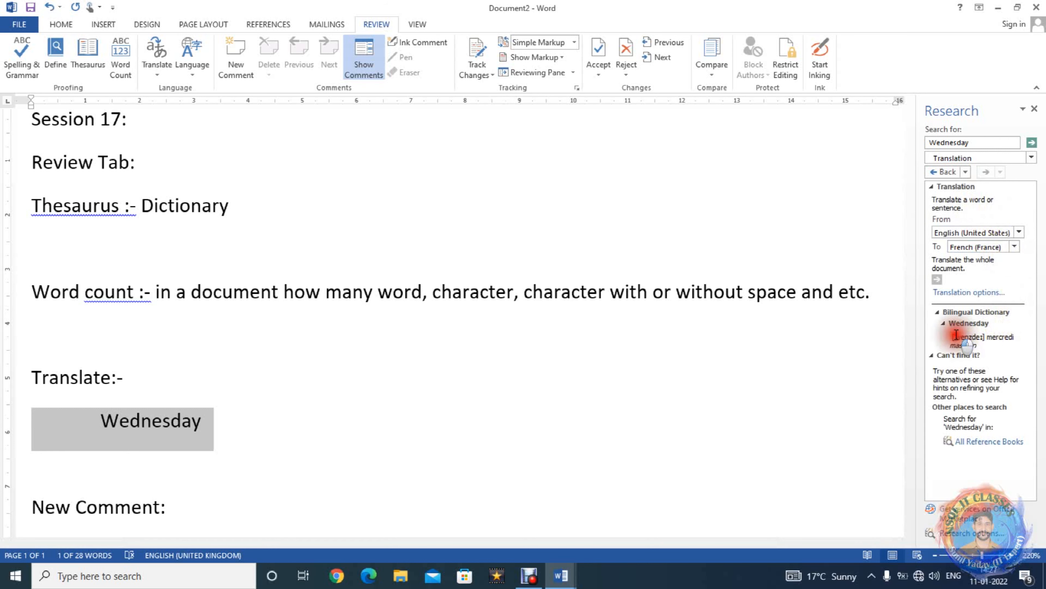
{"action": "left_click", "coordinate": [964, 337]}
{"action": "left_click_drag", "start_coordinate": [965, 337], "coordinate": [983, 338]}
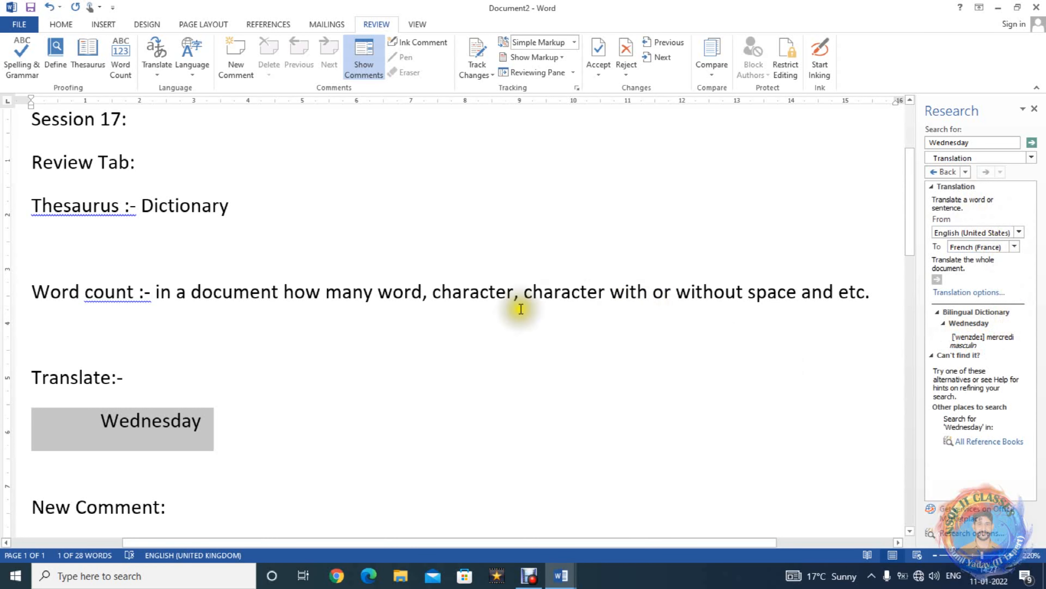
- Close the Research pane and write "Add some extra information about topic." on a new line under "New Comment:"
{"action": "left_click", "coordinate": [377, 508]}
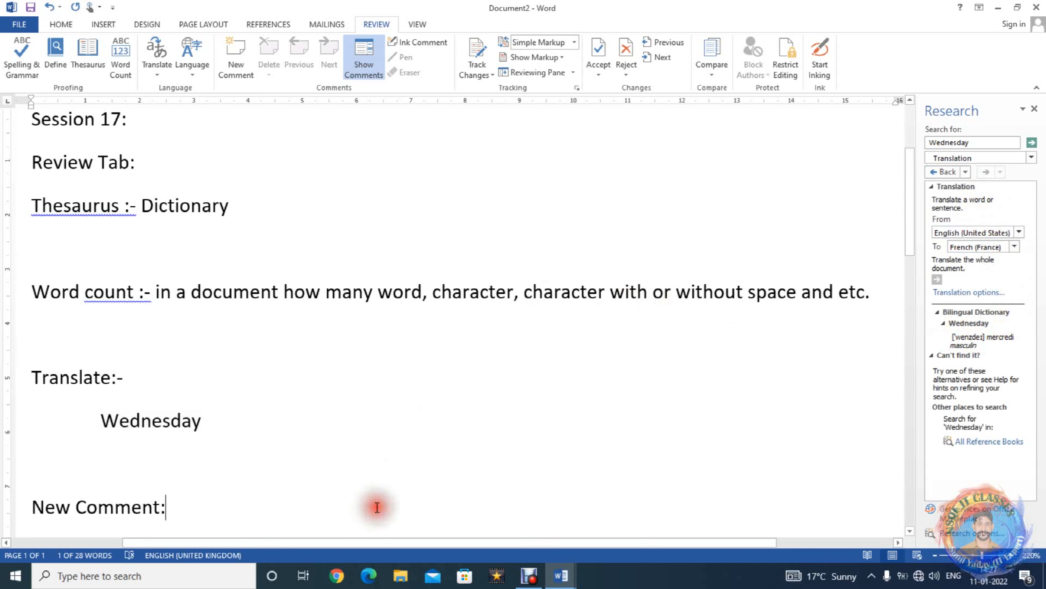
{"action": "left_click", "coordinate": [1034, 109]}
{"action": "key", "text": "Return"}
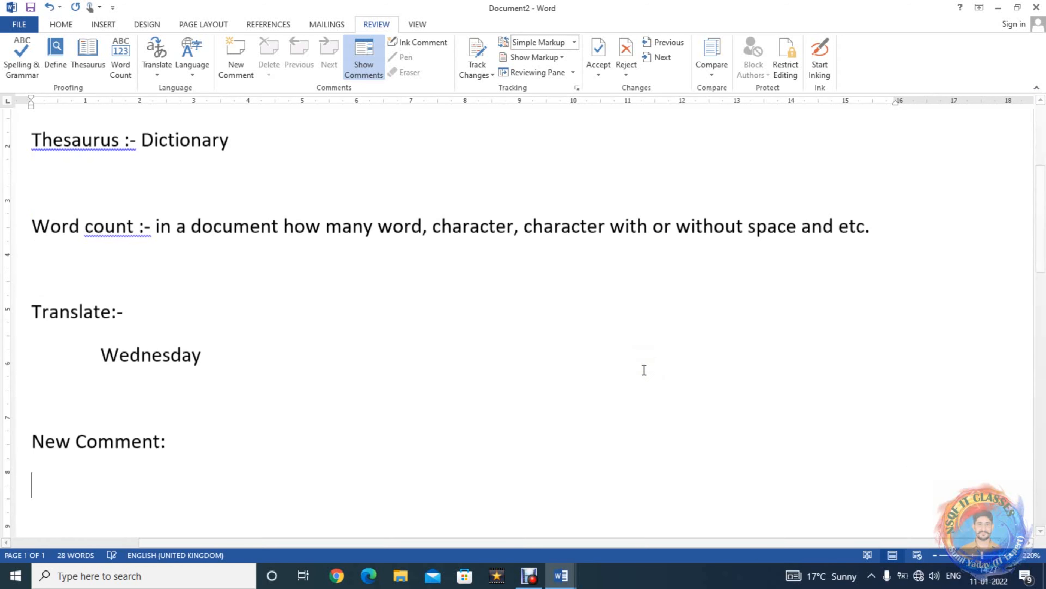
{"action": "type", "text": "Add some t"}
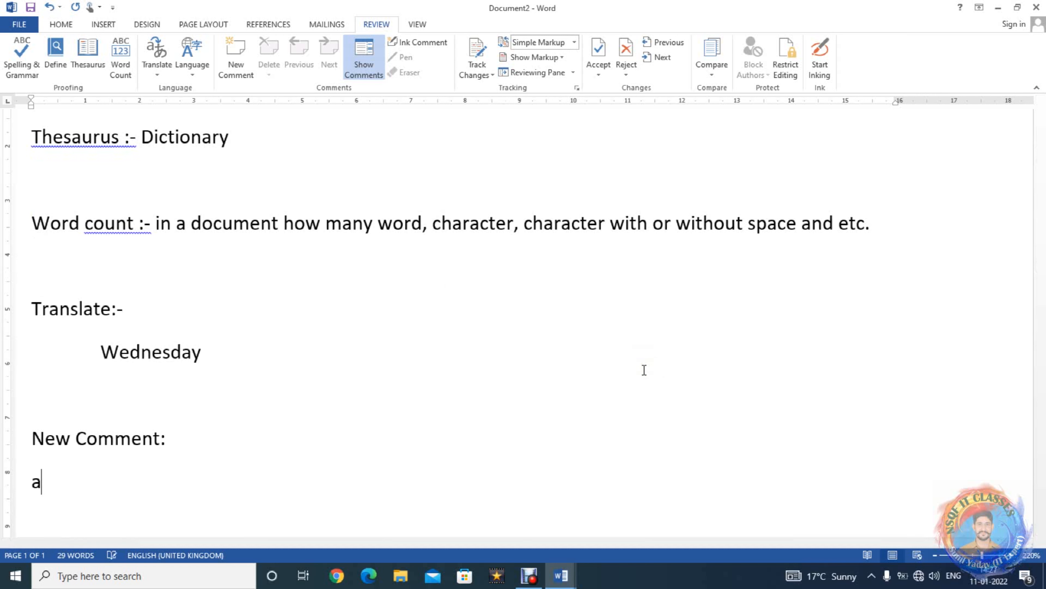
{"action": "key", "text": "BackSpace"}
{"action": "type", "text": "extra n"}
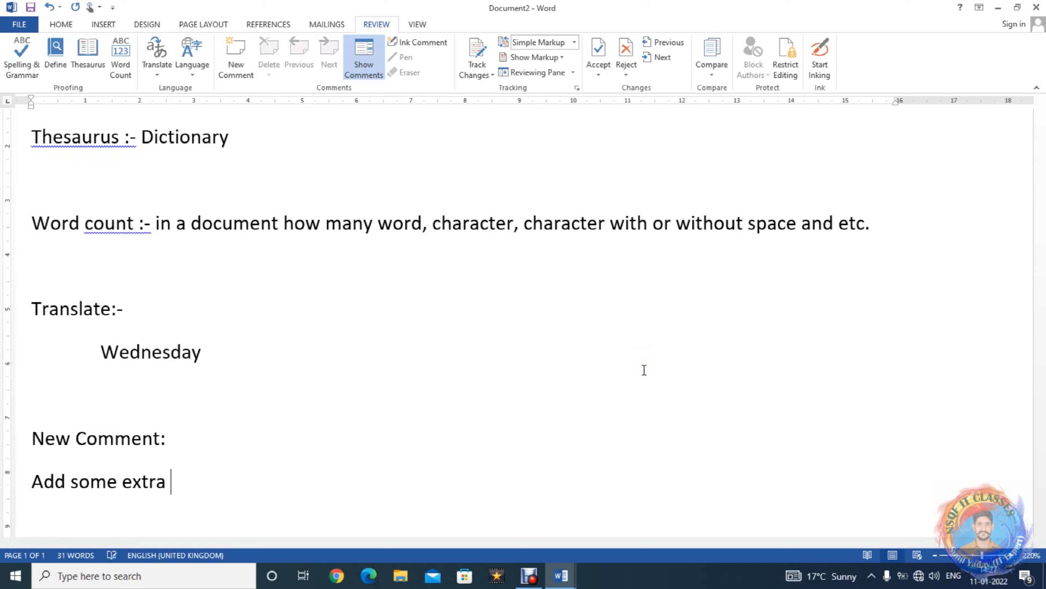
{"action": "key", "text": "BackSpace"}
{"action": "type", "text": "information about t"}
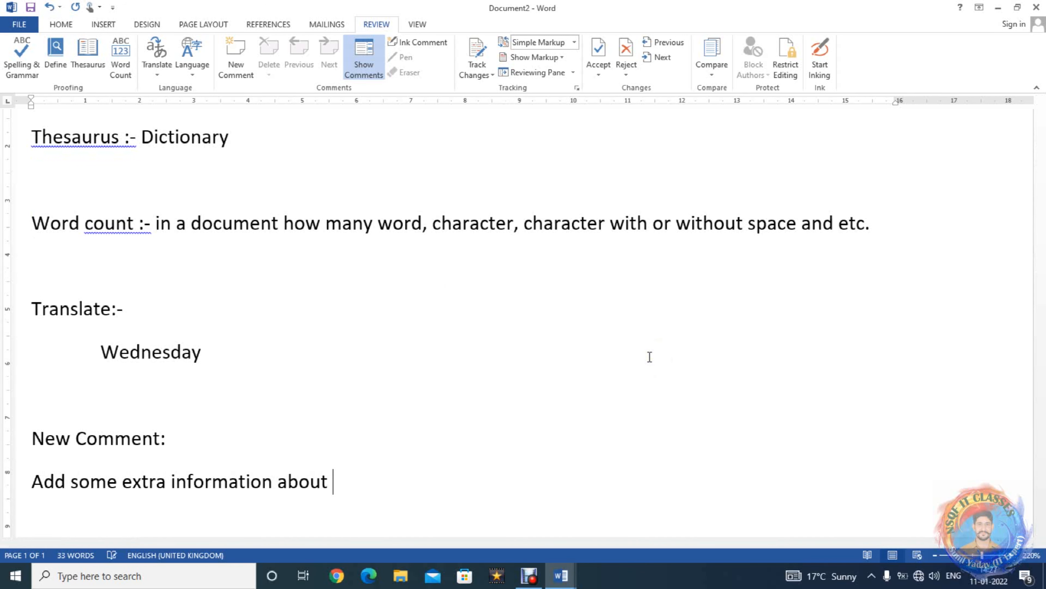
{"action": "type", "text": "ic."}
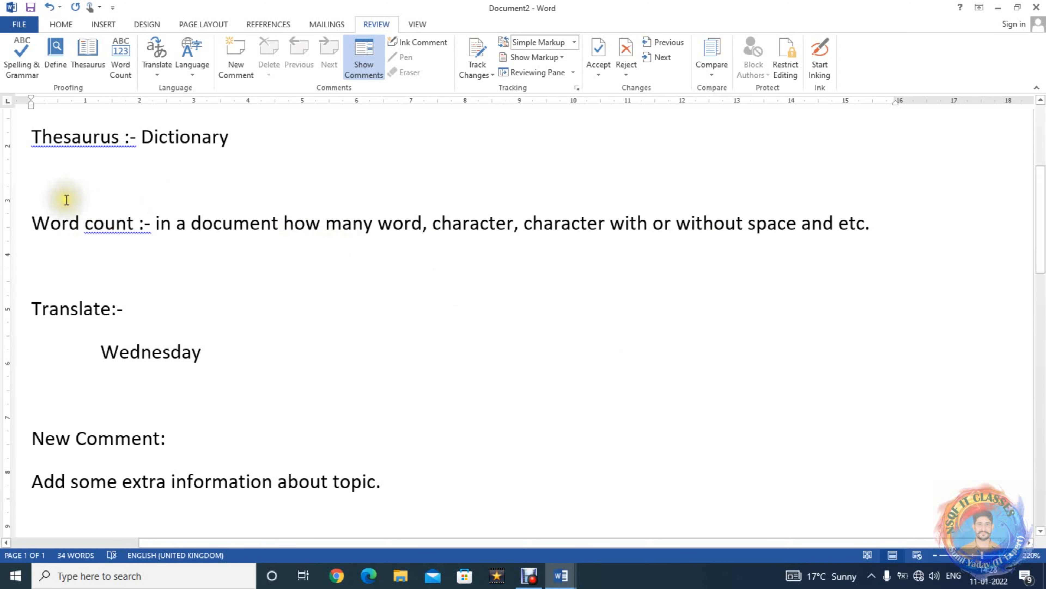
- Attach a new comment reading "aaaaa" to the word "Translate" in the heading
{"action": "left_click", "coordinate": [68, 307]}
{"action": "double_click", "coordinate": [68, 307]}
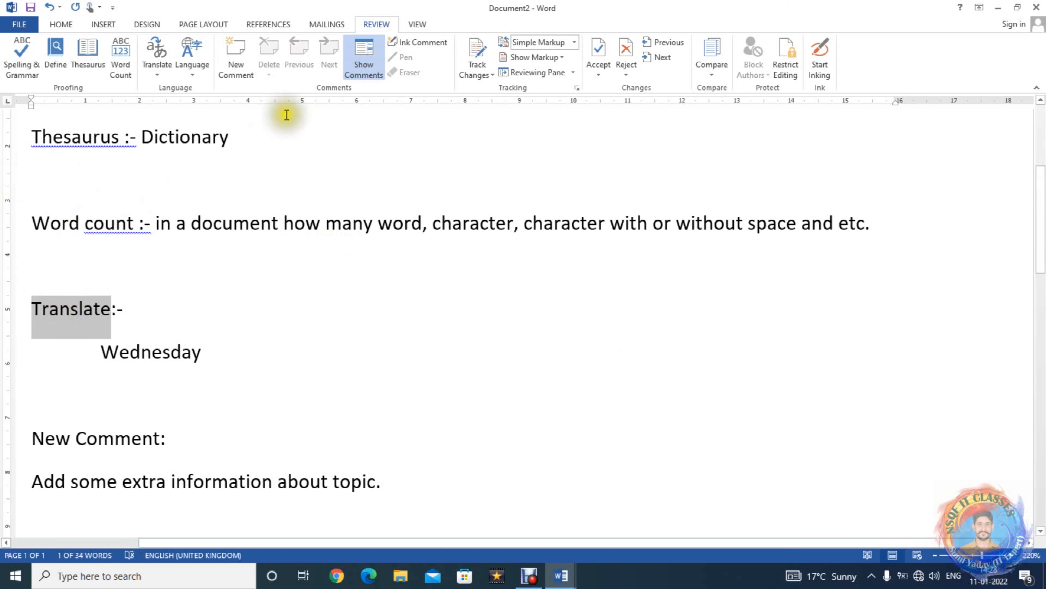
{"action": "left_click", "coordinate": [236, 57]}
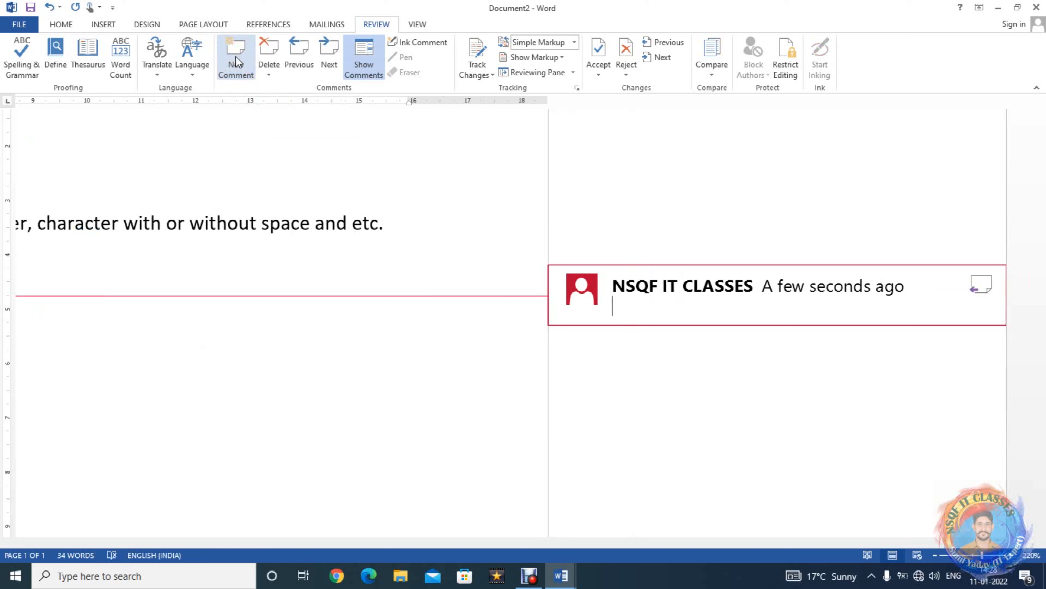
{"action": "type", "text": "aaaaa"}
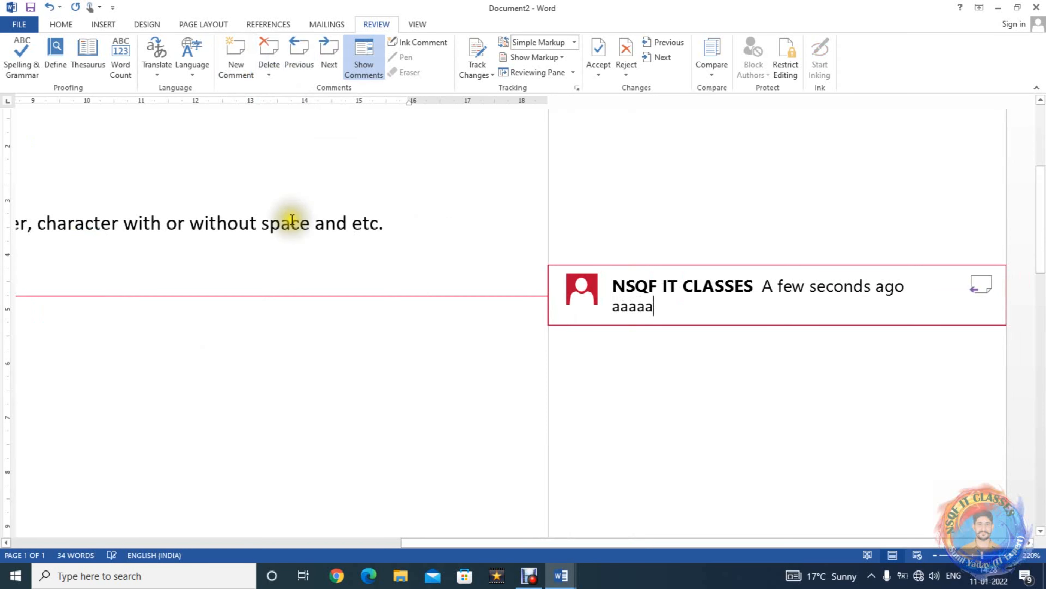
{"action": "left_click", "coordinate": [310, 314]}
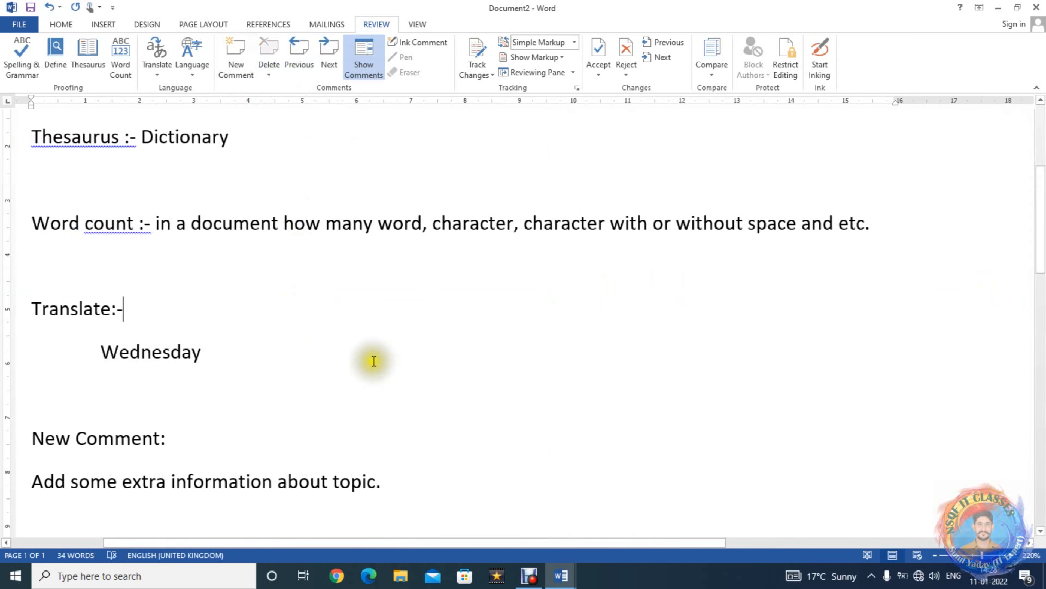
- Attach a new comment reading "information" to the word "Wednesday"
{"action": "left_click", "coordinate": [135, 349]}
{"action": "double_click", "coordinate": [136, 350]}
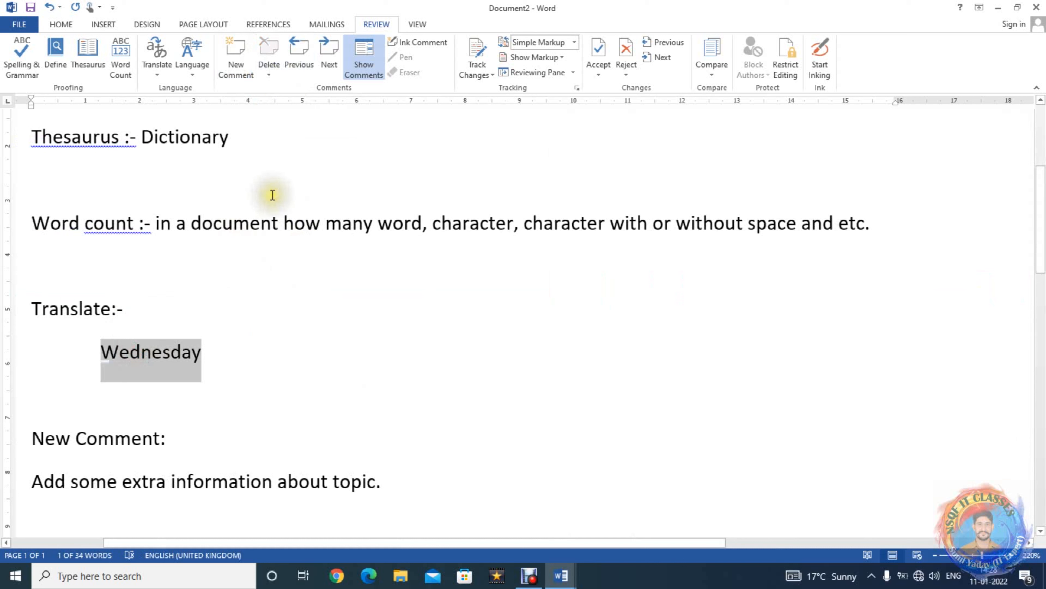
{"action": "left_click", "coordinate": [238, 50]}
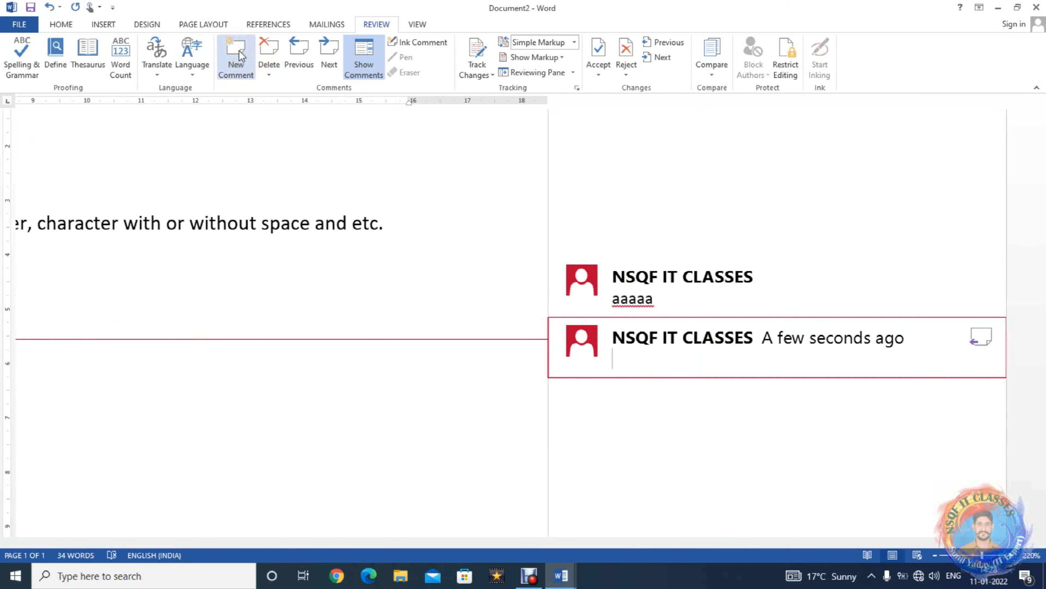
{"action": "type", "text": "information"}
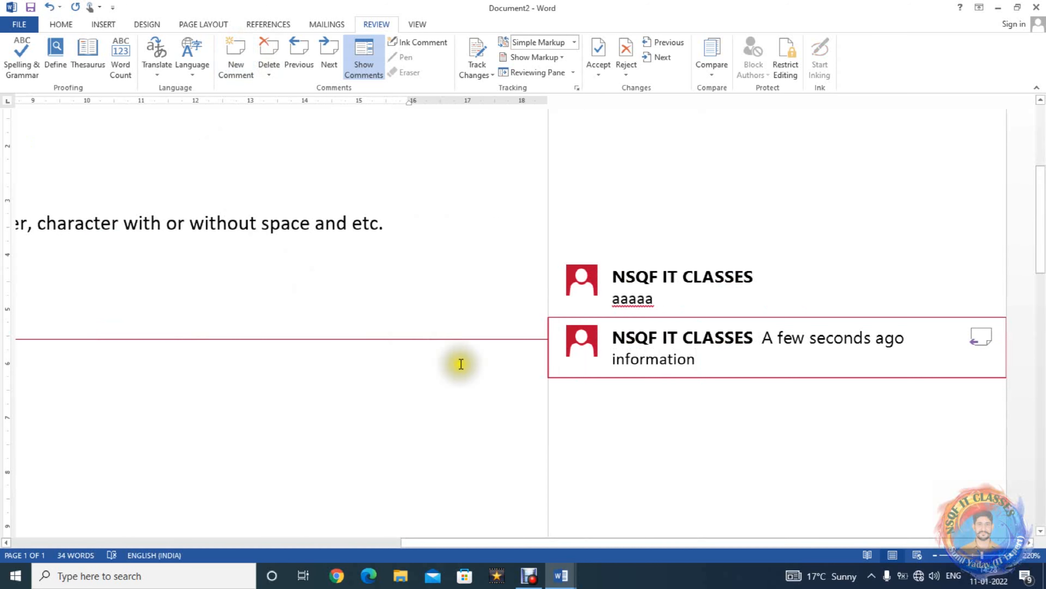
{"action": "left_click", "coordinate": [503, 369]}
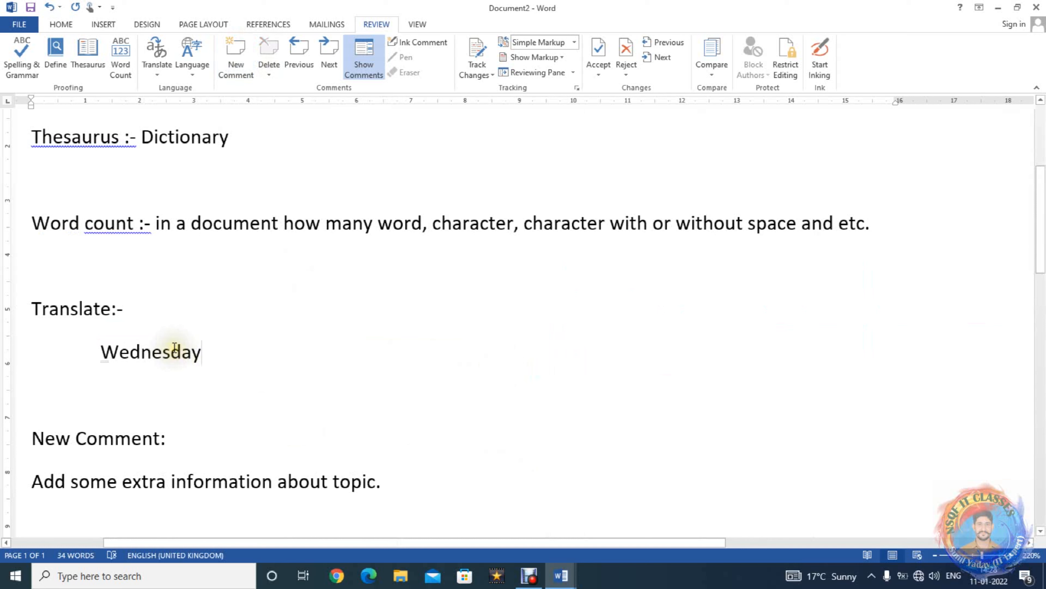
{"action": "mouse_move", "coordinate": [174, 348]}
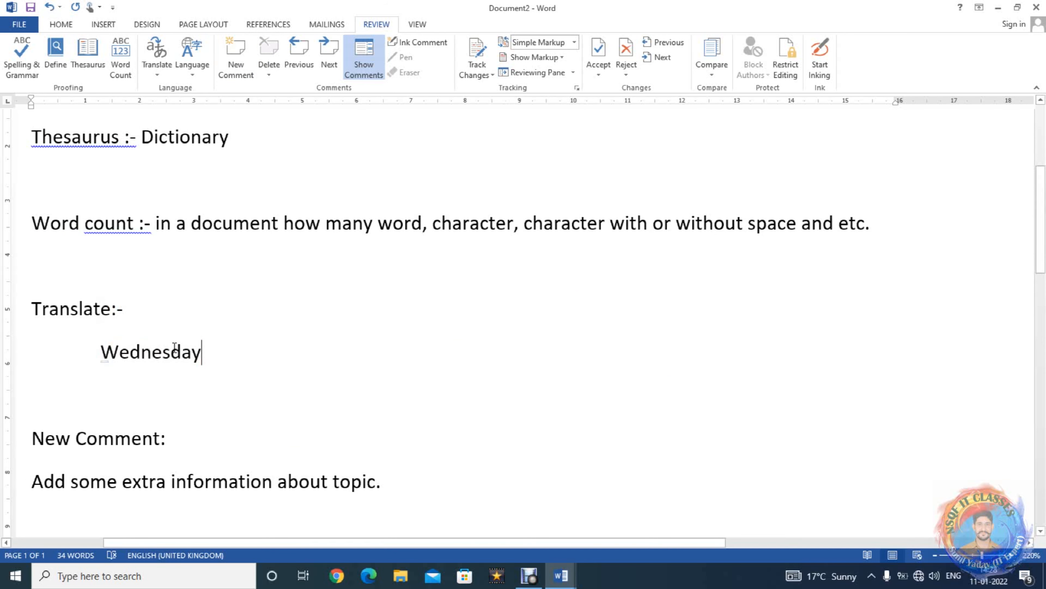
{"action": "left_click", "coordinate": [170, 349]}
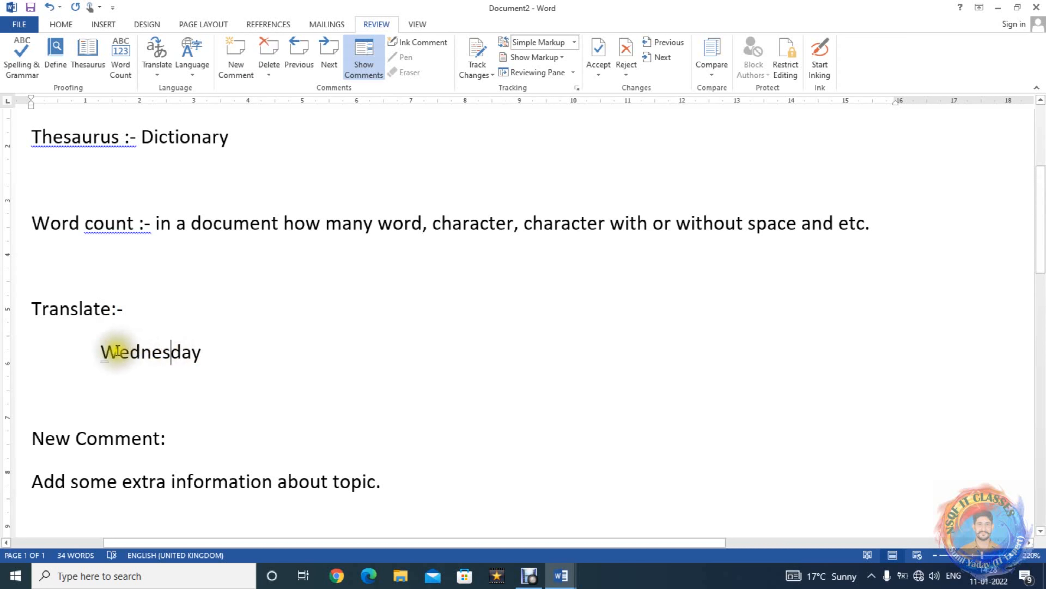
{"action": "left_click", "coordinate": [105, 351]}
{"action": "left_click_drag", "start_coordinate": [105, 350], "coordinate": [199, 357]}
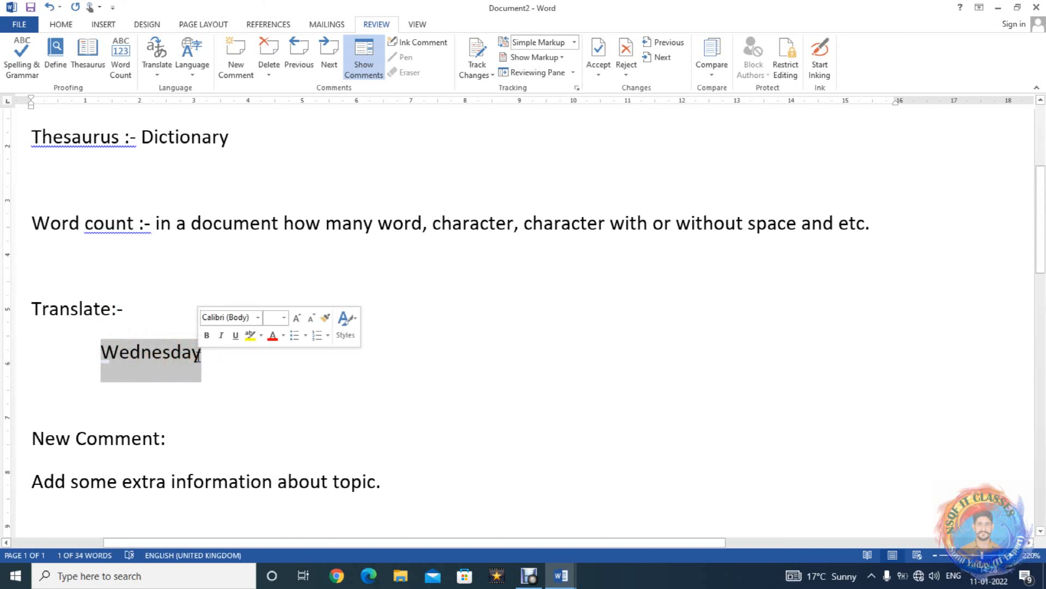
{"action": "left_click", "coordinate": [181, 354]}
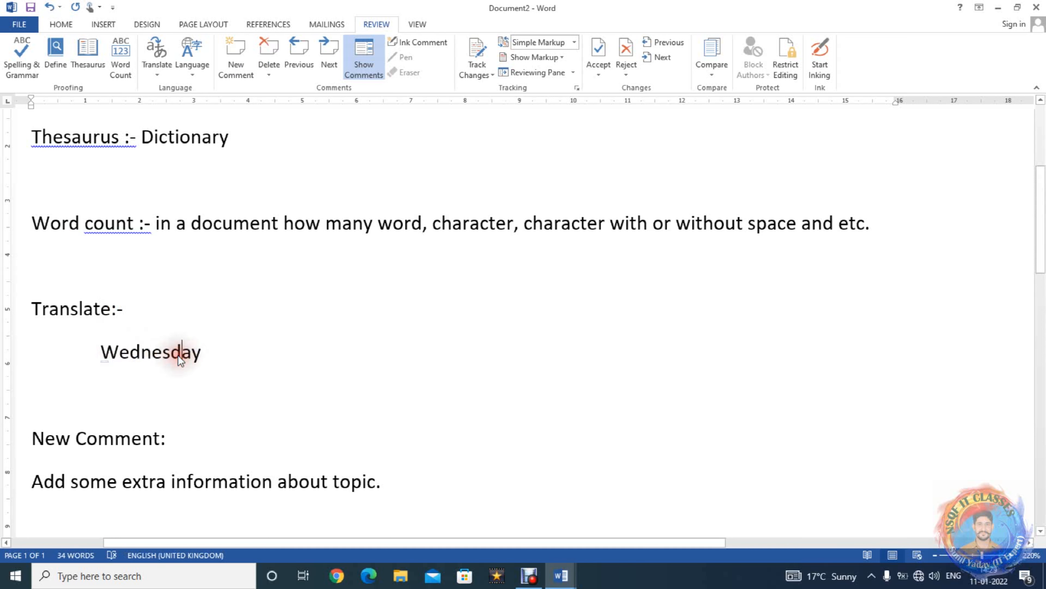
- Step through the comments from "Wednesday" back to the "aaaaa" comment and delete it, and turn off Show Comments
{"action": "double_click", "coordinate": [132, 355]}
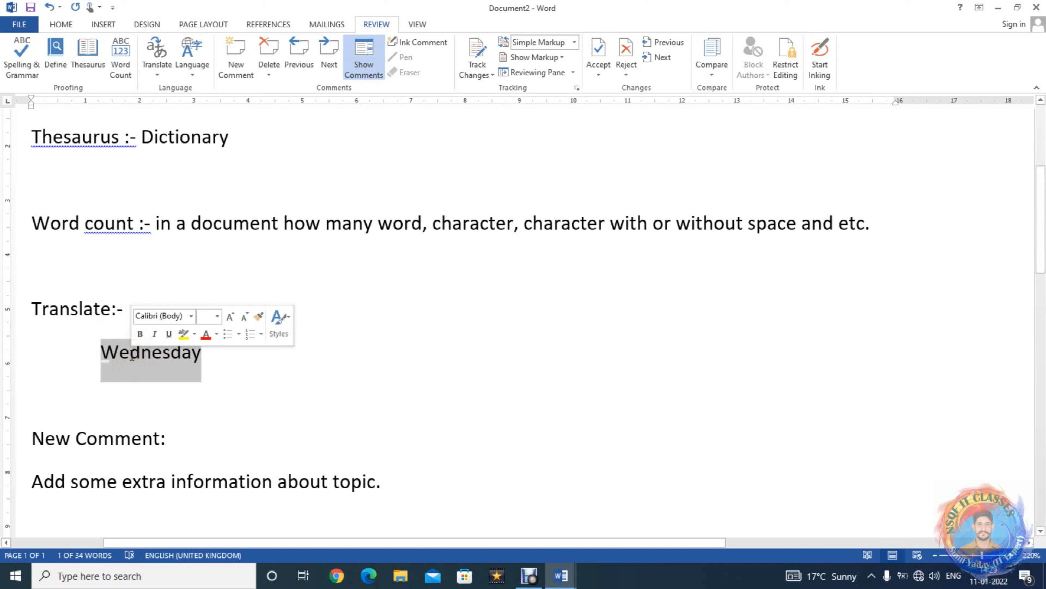
{"action": "left_click", "coordinate": [324, 54]}
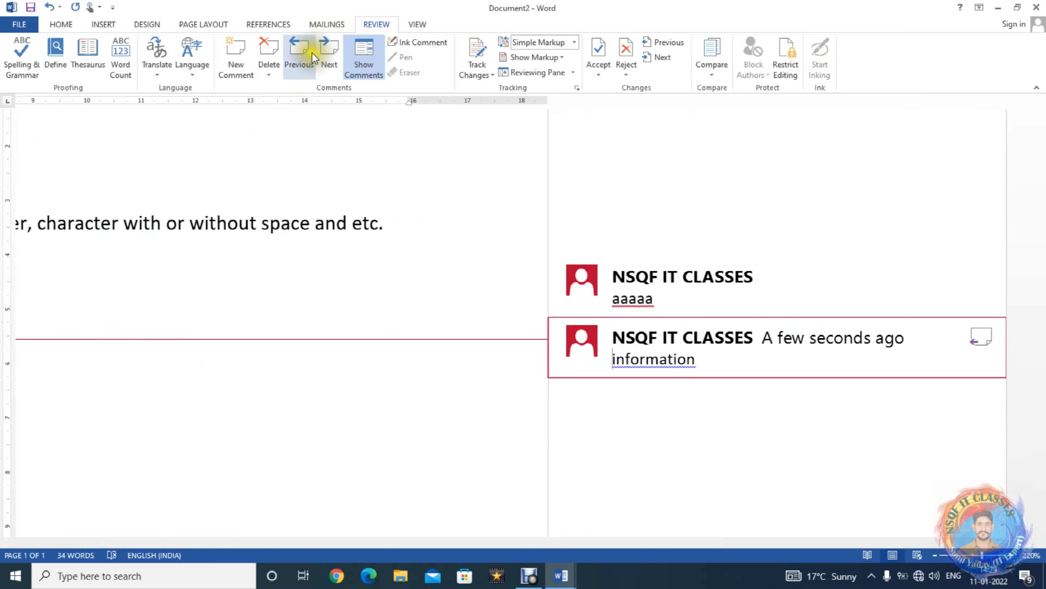
{"action": "left_click", "coordinate": [304, 58]}
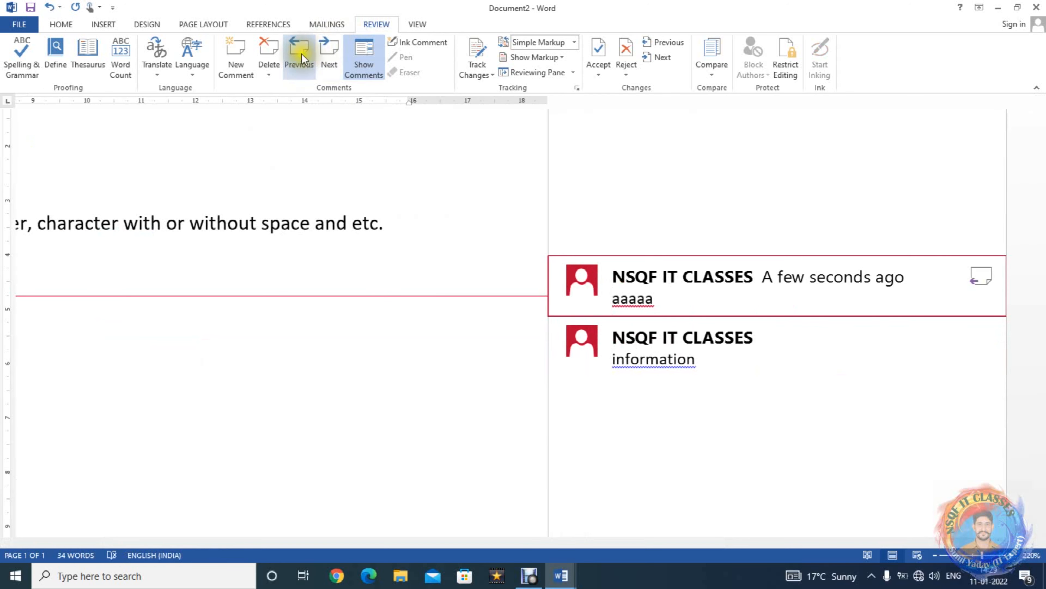
{"action": "left_click", "coordinate": [275, 56]}
{"action": "left_click", "coordinate": [358, 70]}
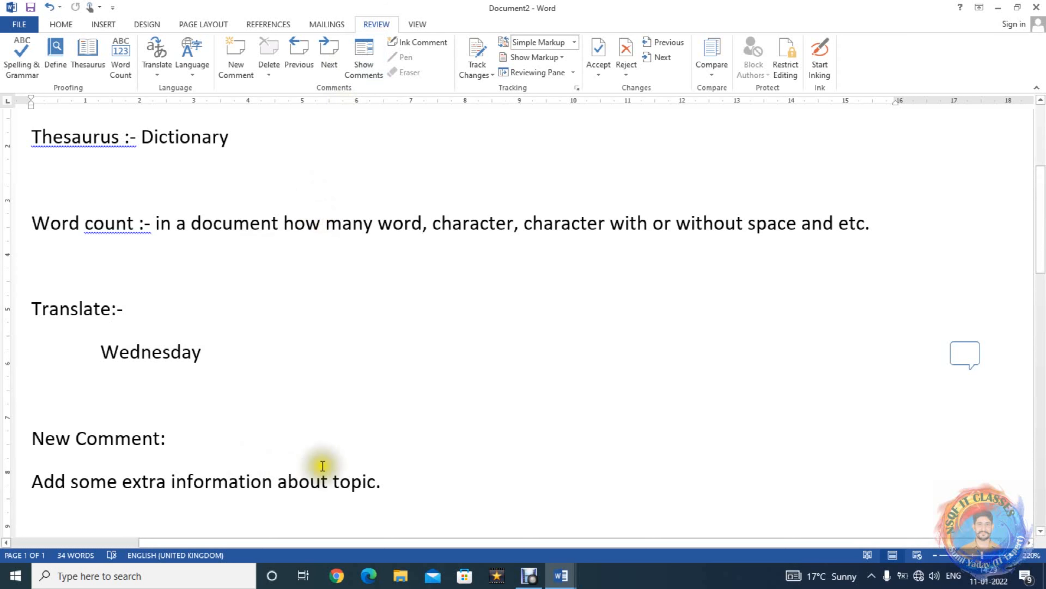
- Add two lines reading "Save" and "Save as :" below the sentence about adding extra information
{"action": "left_click", "coordinate": [394, 485]}
{"action": "key", "text": "Return"}
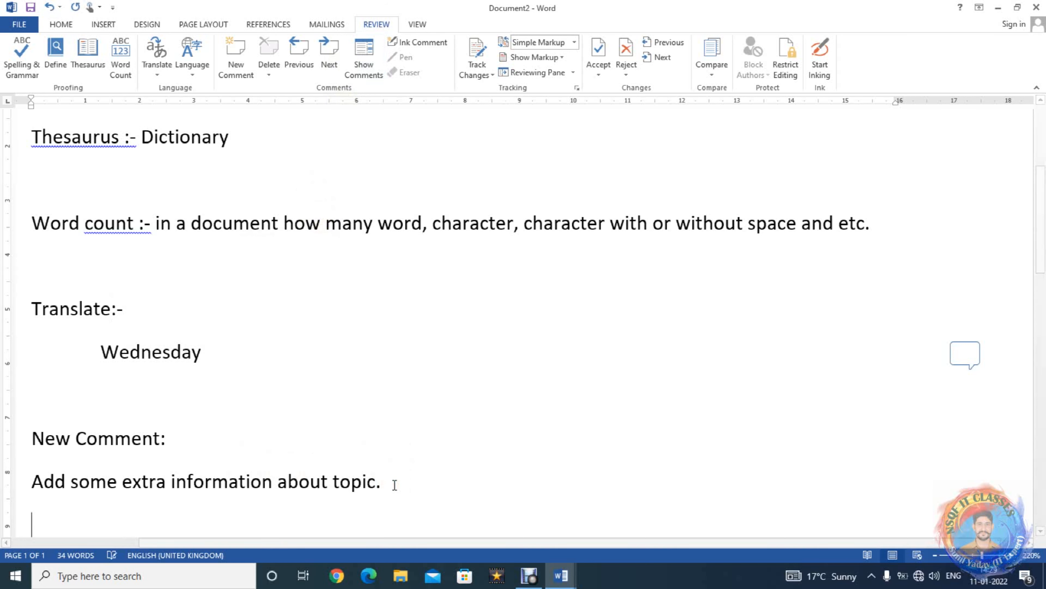
{"action": "type", "text": "Save"}
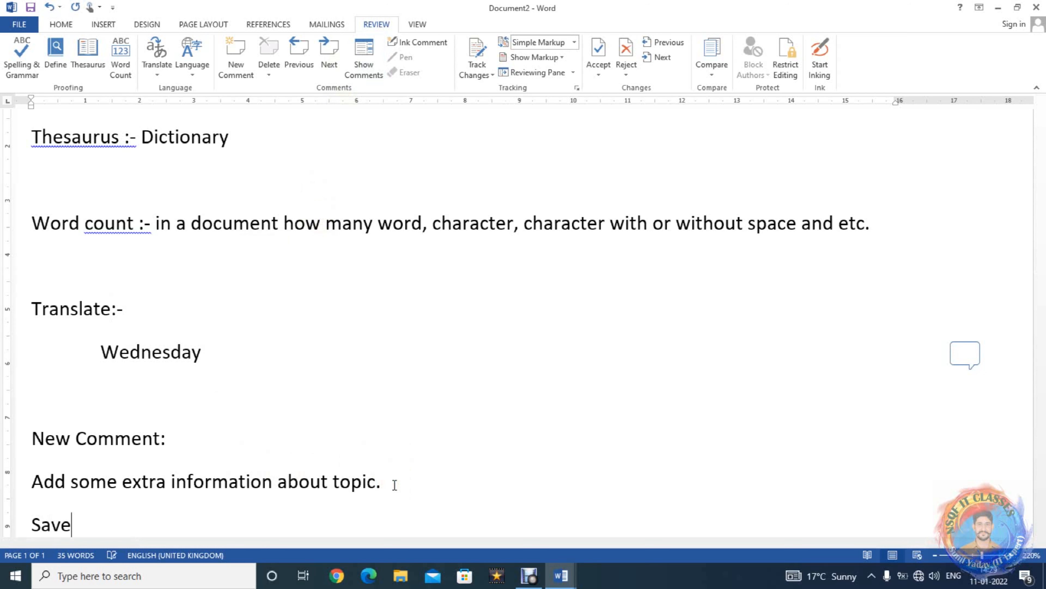
{"action": "key", "text": "Return"}
{"action": "type", "text": "save ass"}
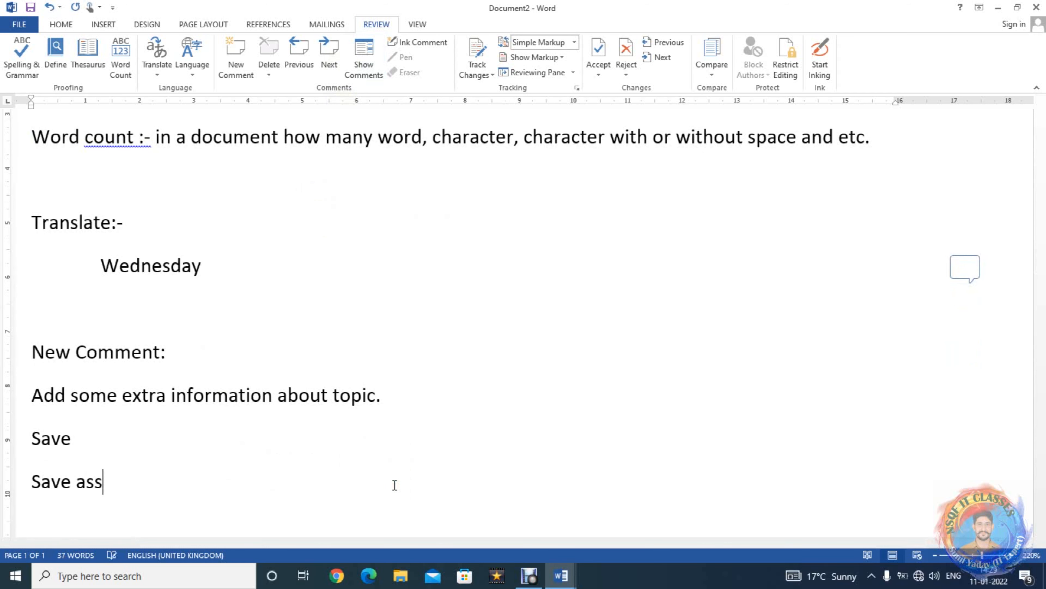
{"action": "key", "text": "BackSpace"}
{"action": "type", "text": ":"}
- Start an explanation on a new line under "Save as :" reading "If we save file first then"
{"action": "key", "text": "Return"}
{"action": "type", "text": "If we save fi"}
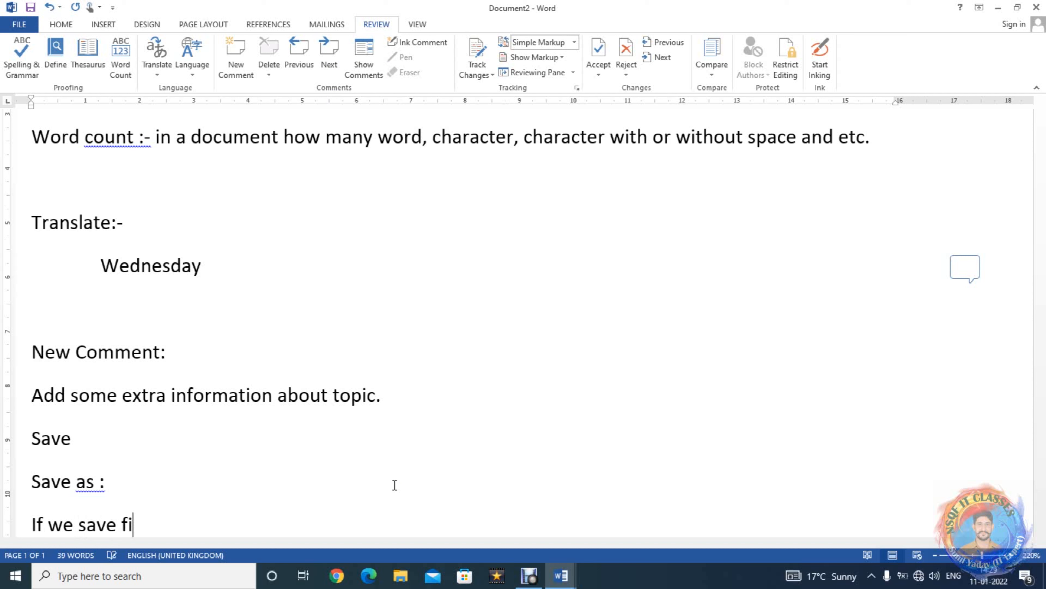
{"action": "type", "text": "le first then b"}
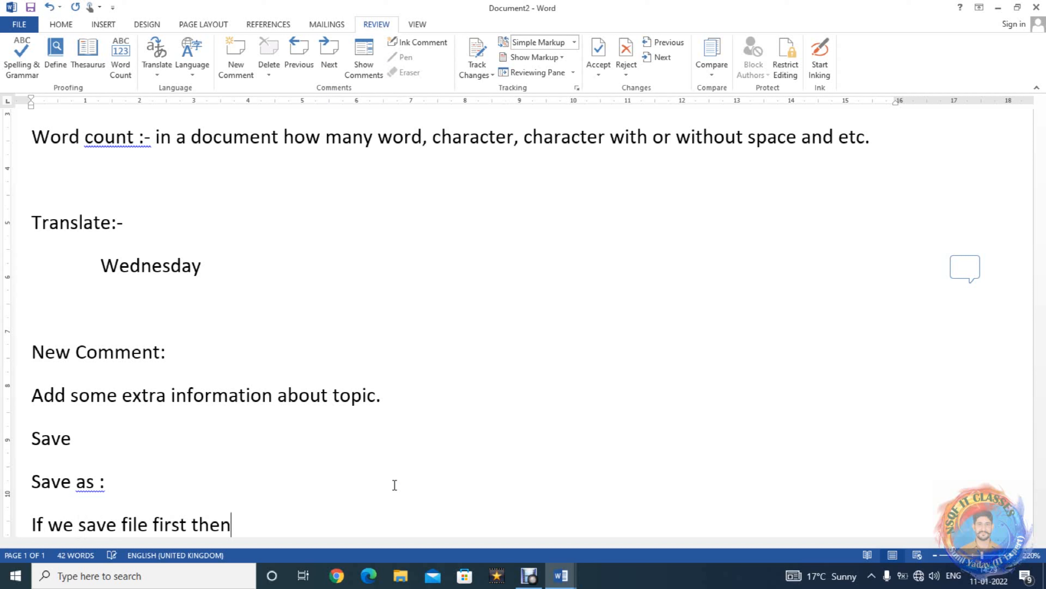